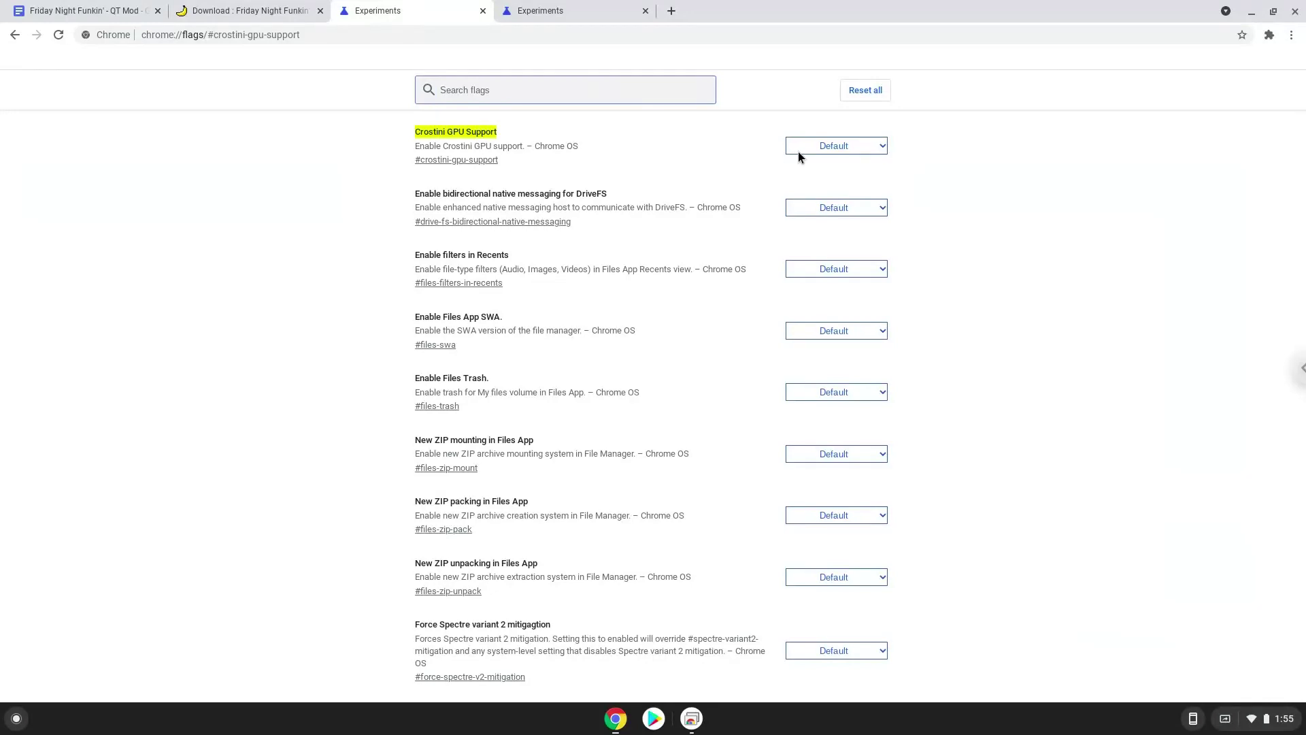
Enable the Crostini GPU Support flag and set the Scheduler Configuration flag to "Enables Hyper-Threading on relevant CPUs.".
{"action": "left_click", "coordinate": [798, 151]}
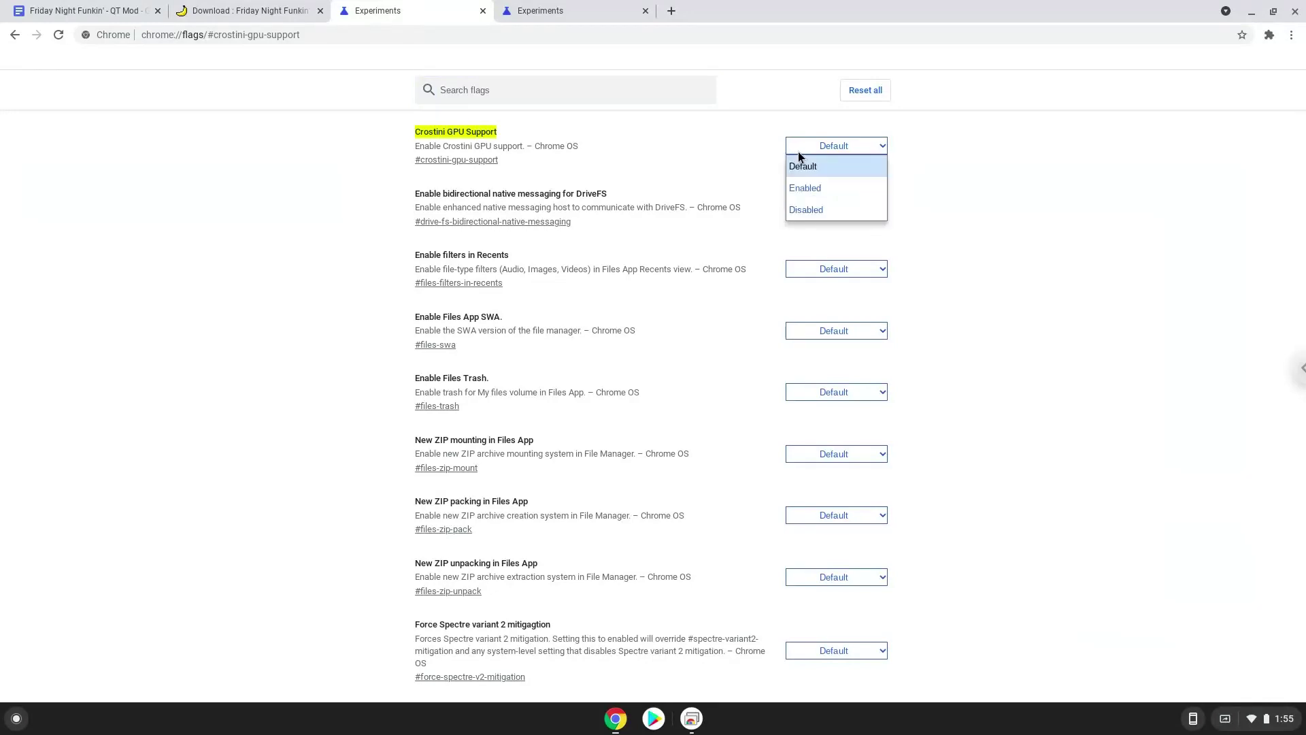
{"action": "left_click", "coordinate": [803, 187]}
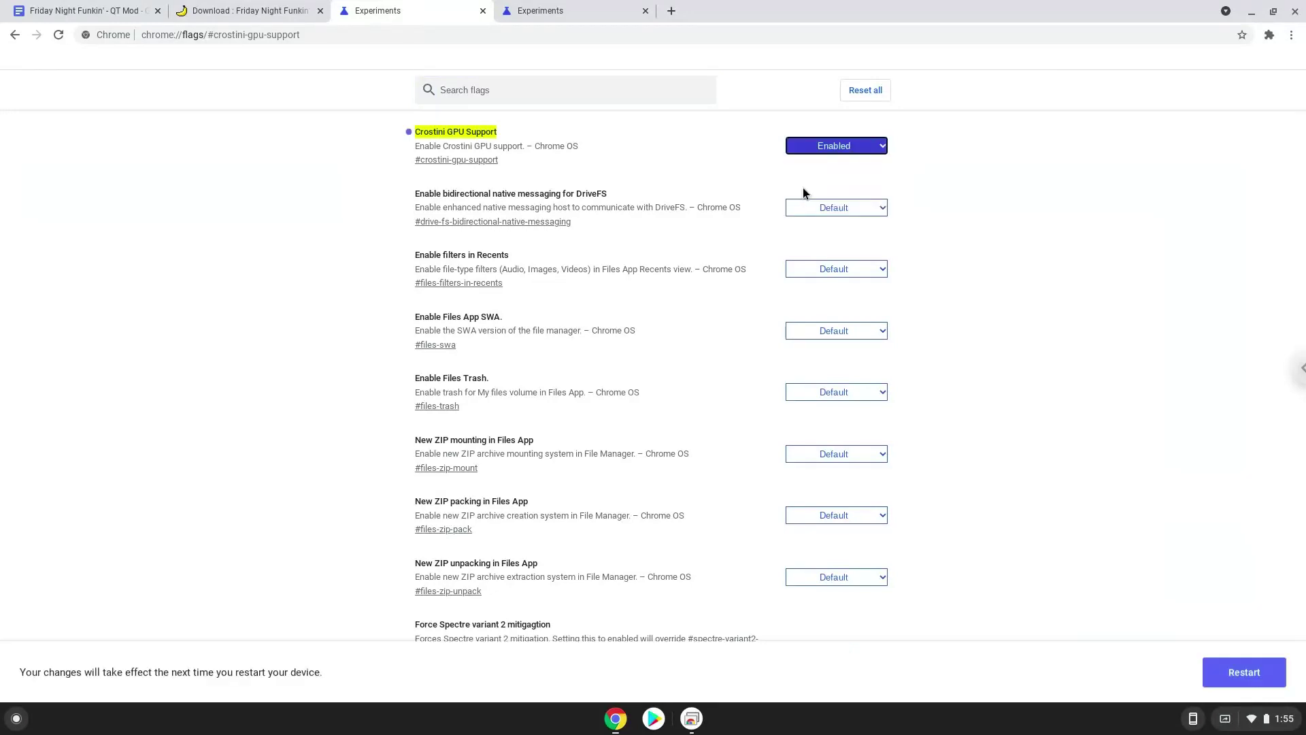
{"action": "left_click", "coordinate": [595, 11]}
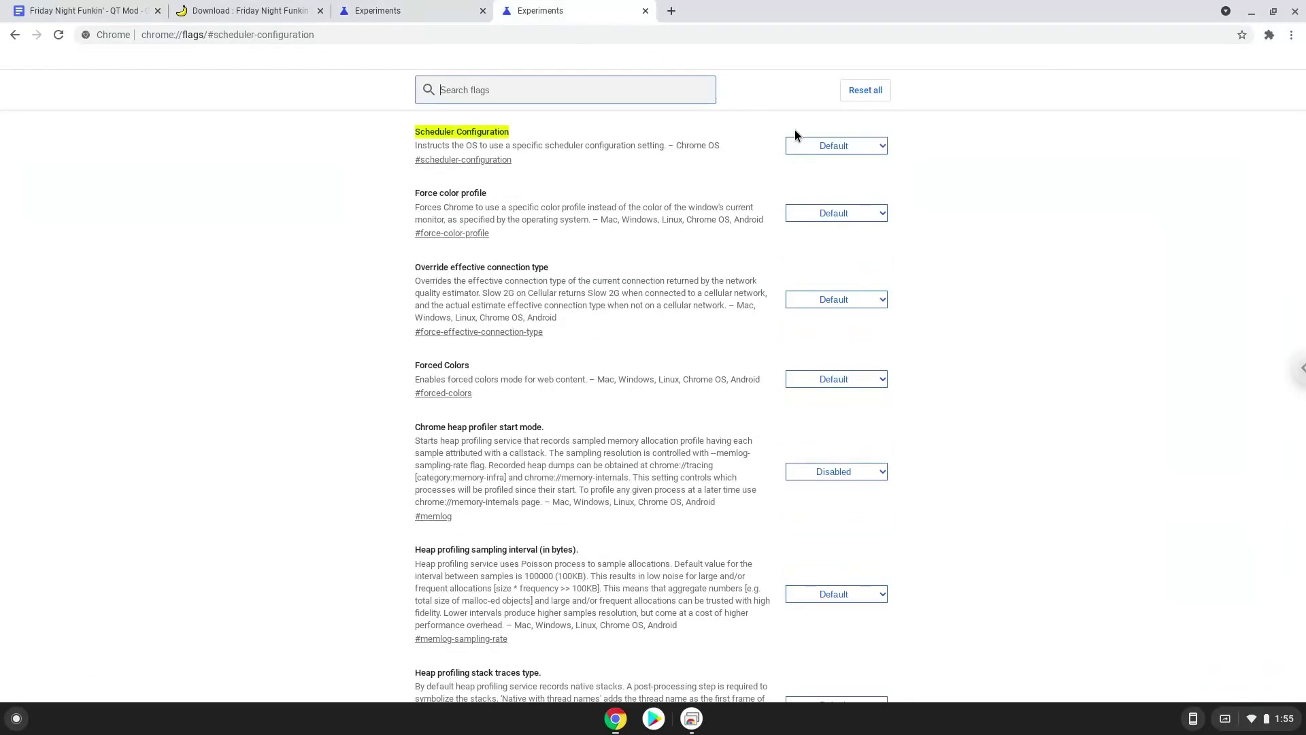
{"action": "left_click", "coordinate": [811, 146]}
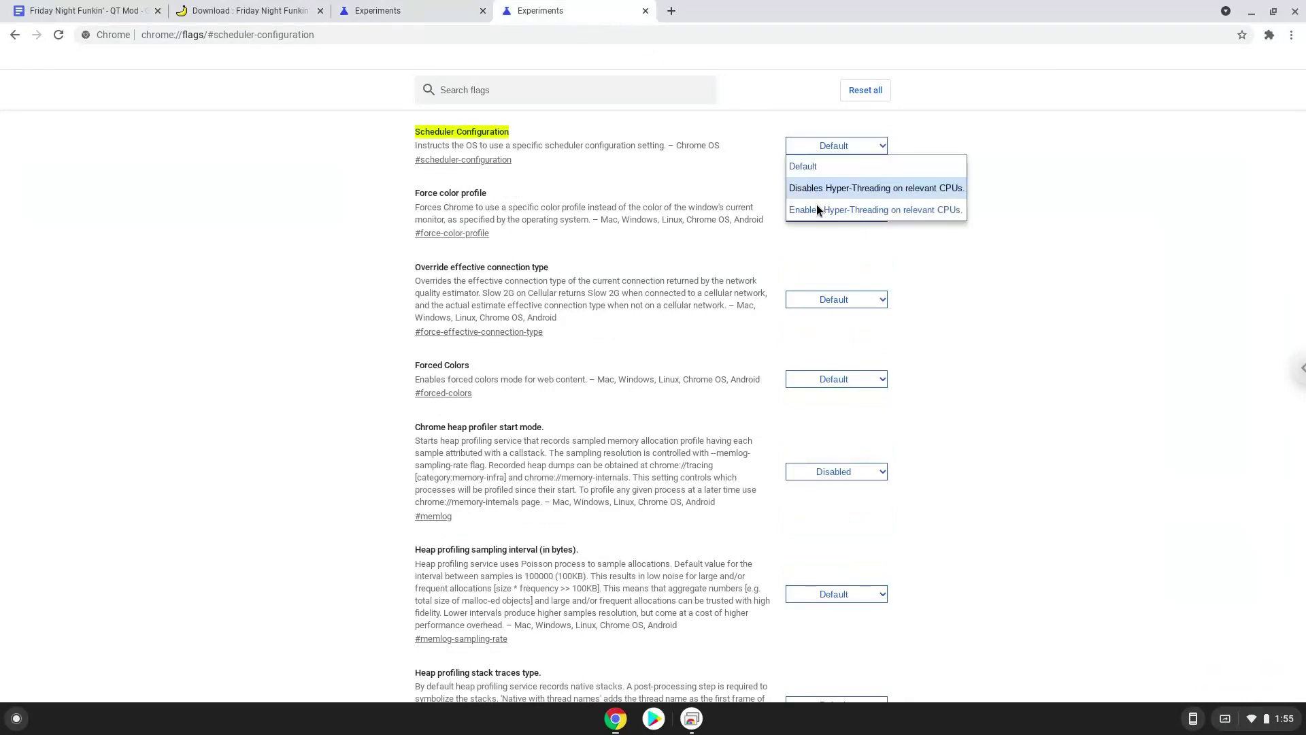
{"action": "left_click", "coordinate": [818, 209]}
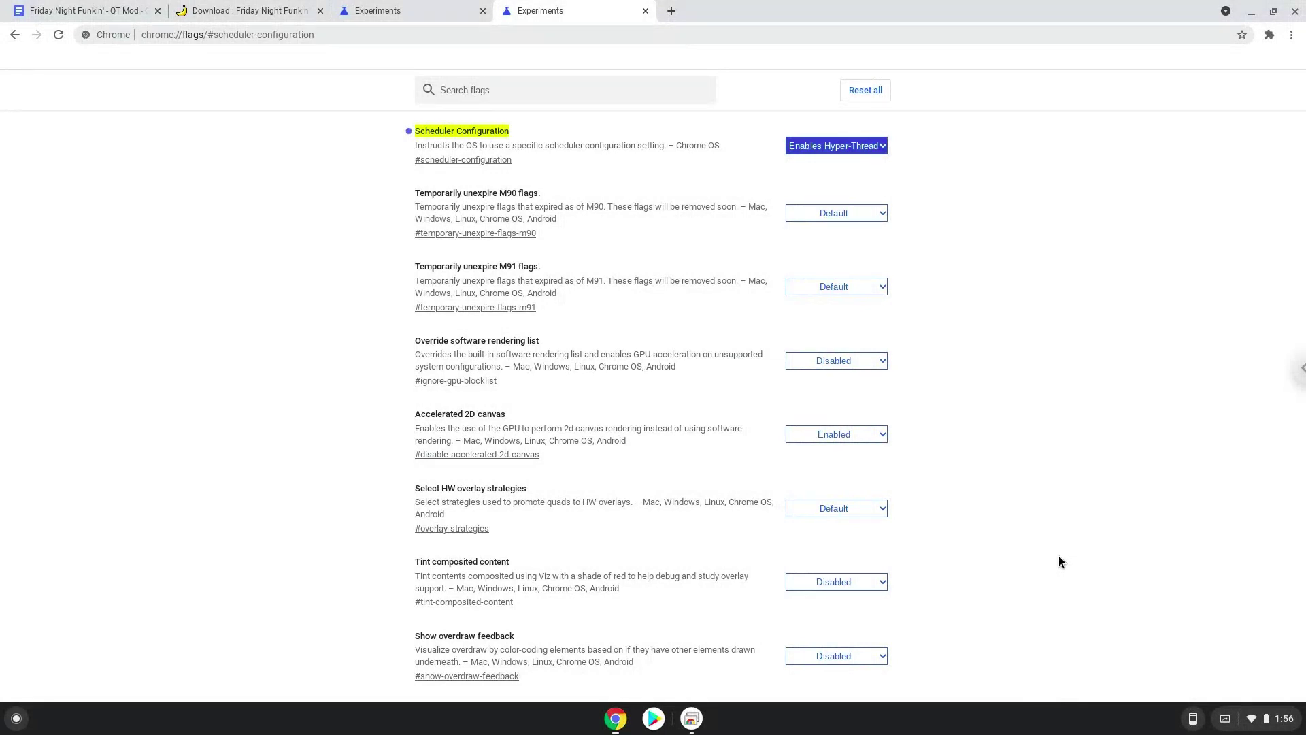
Turn on the Linux development environment in the Chrome OS developer settings, then close the terminal and Settings windows.
{"action": "left_click", "coordinate": [1271, 716]}
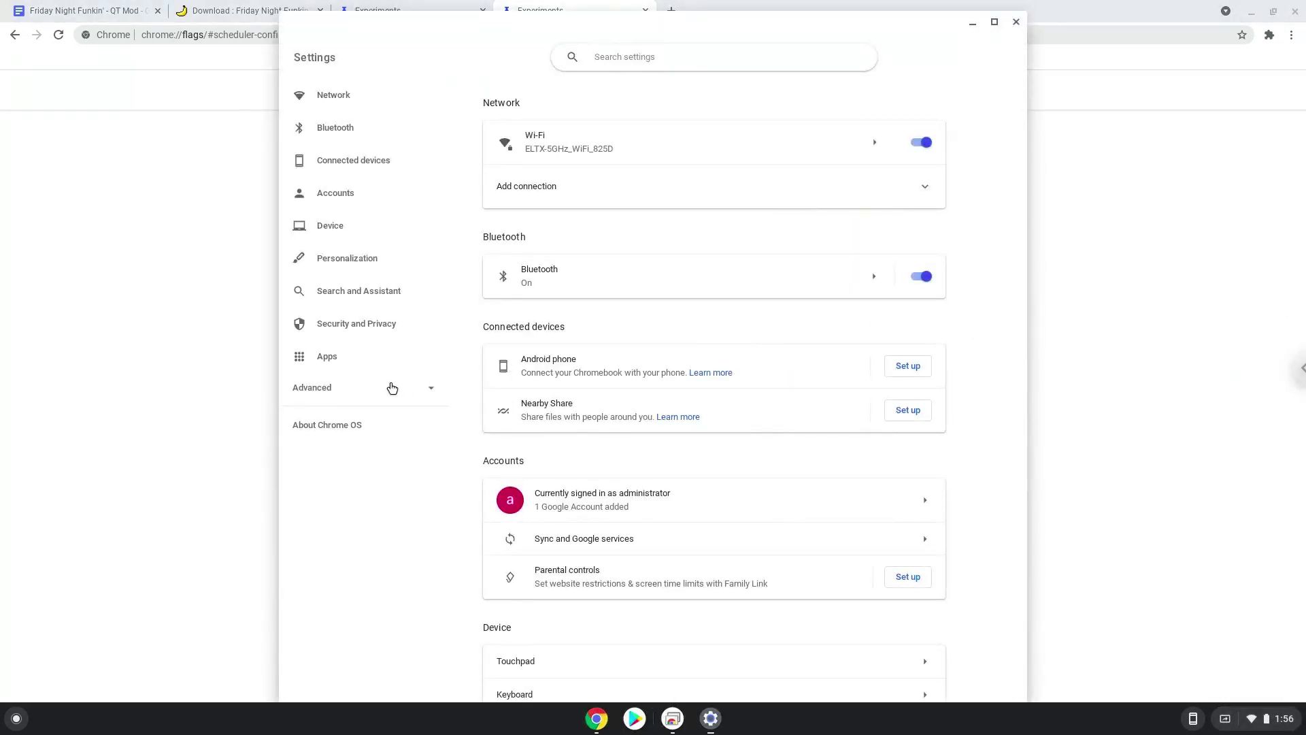
{"action": "left_click", "coordinate": [392, 388]}
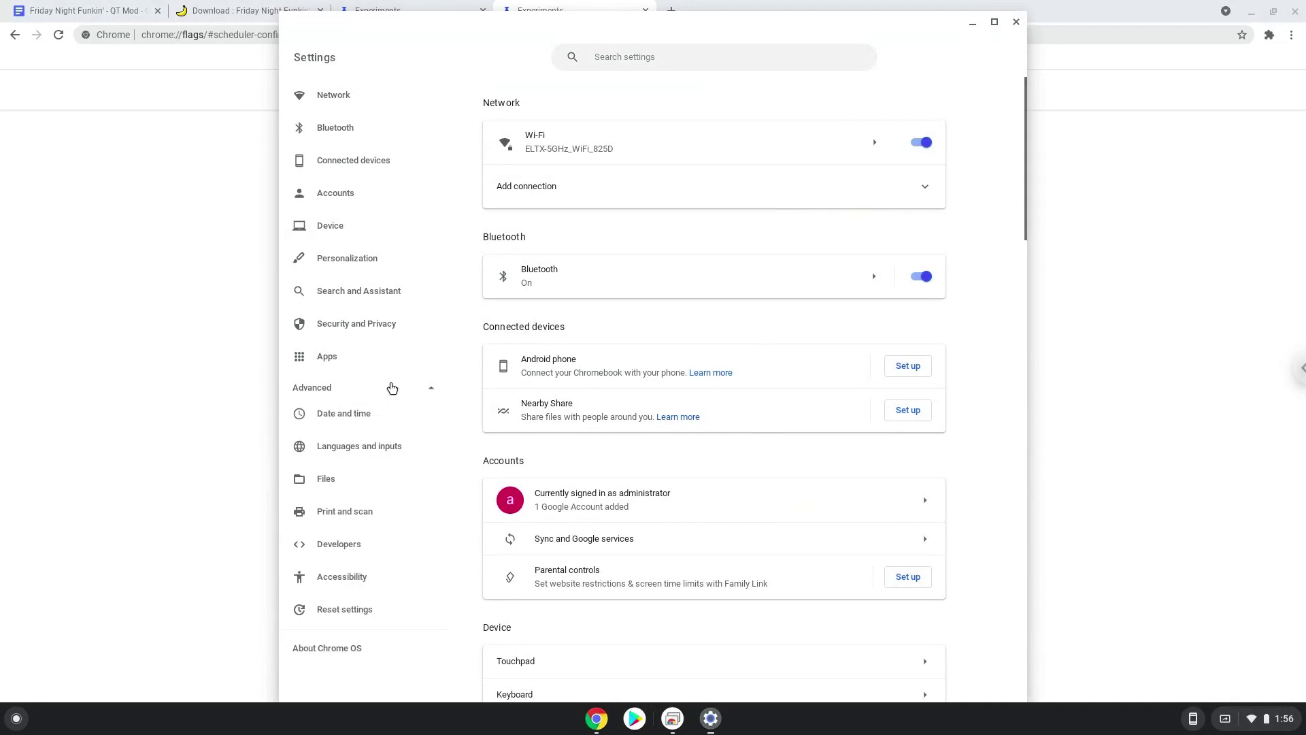
{"action": "left_click", "coordinate": [392, 546]}
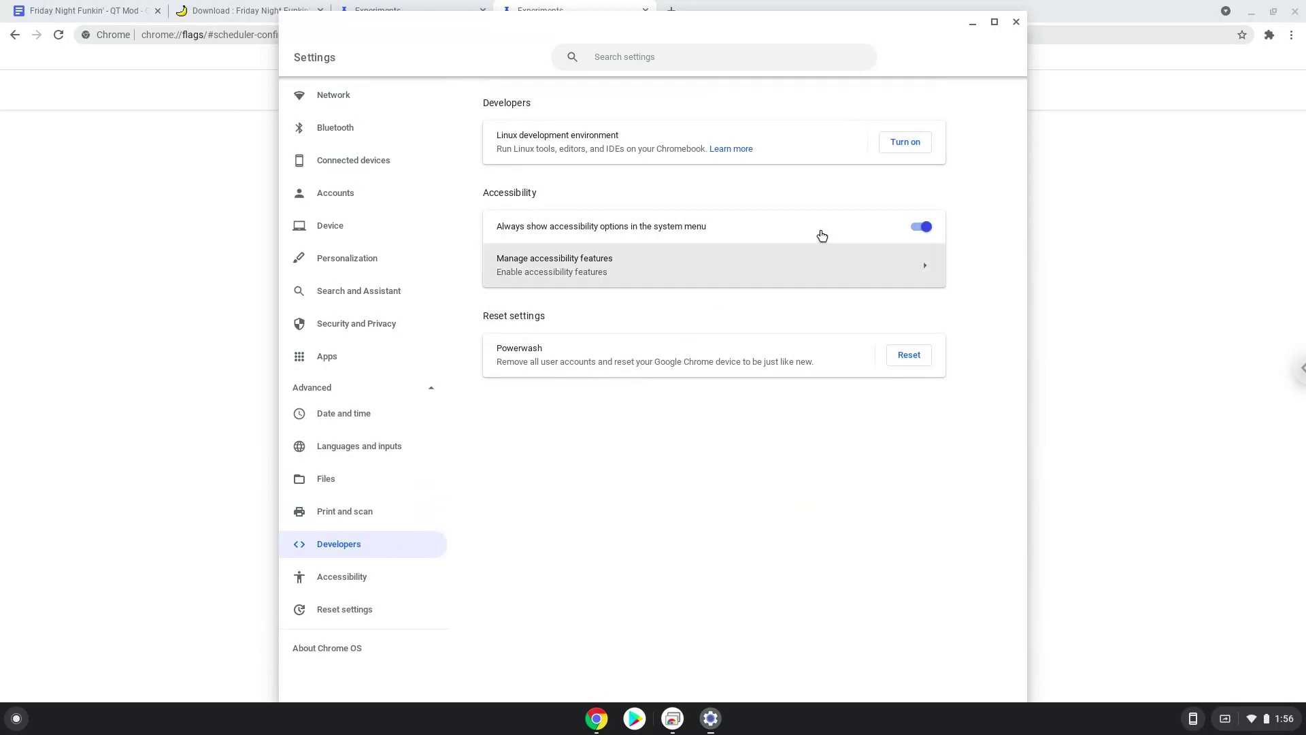
{"action": "left_click", "coordinate": [906, 144]}
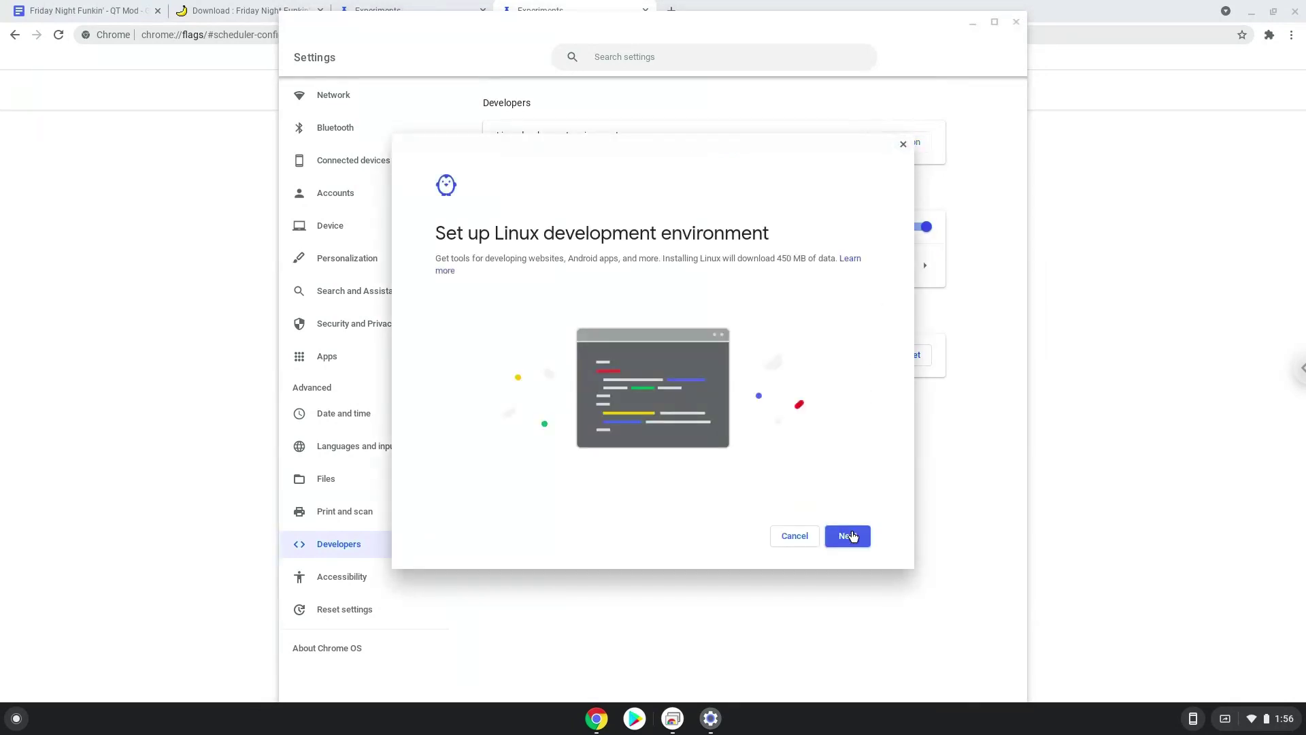
{"action": "left_click", "coordinate": [851, 536]}
{"action": "left_click", "coordinate": [851, 536]}
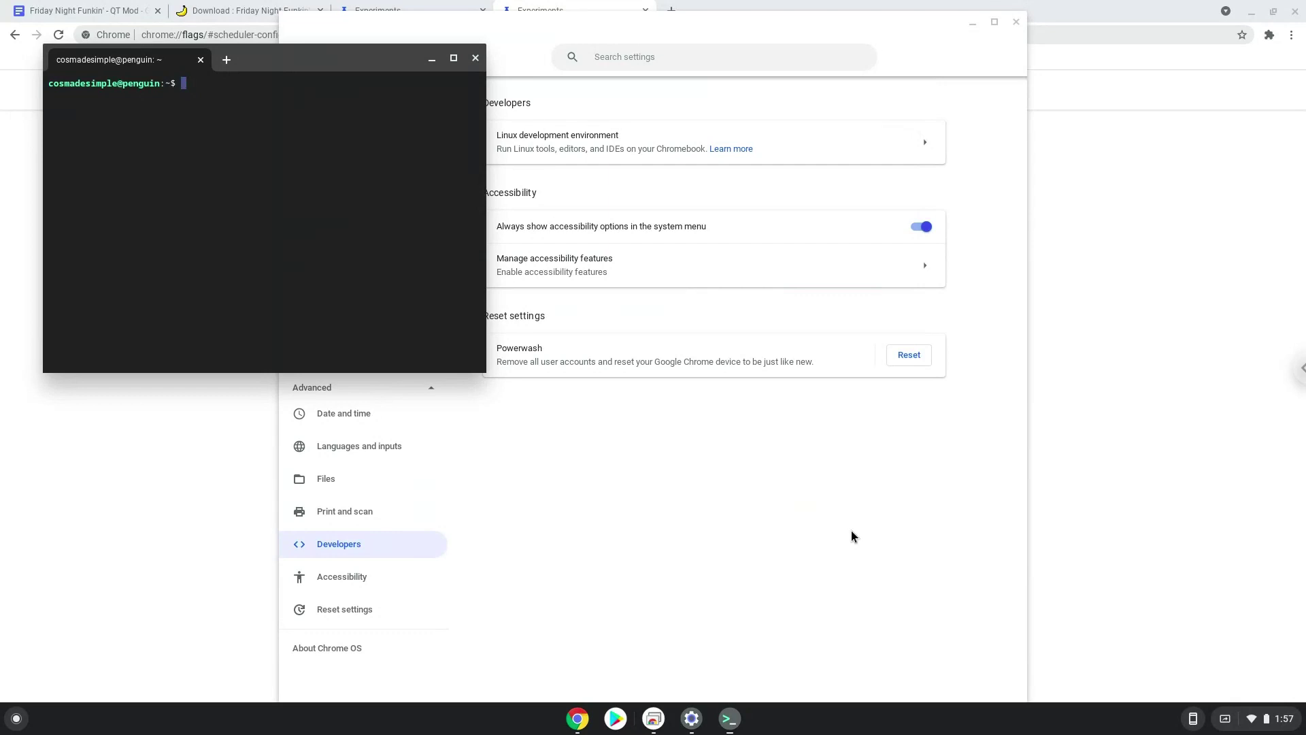
{"action": "left_click", "coordinate": [475, 60]}
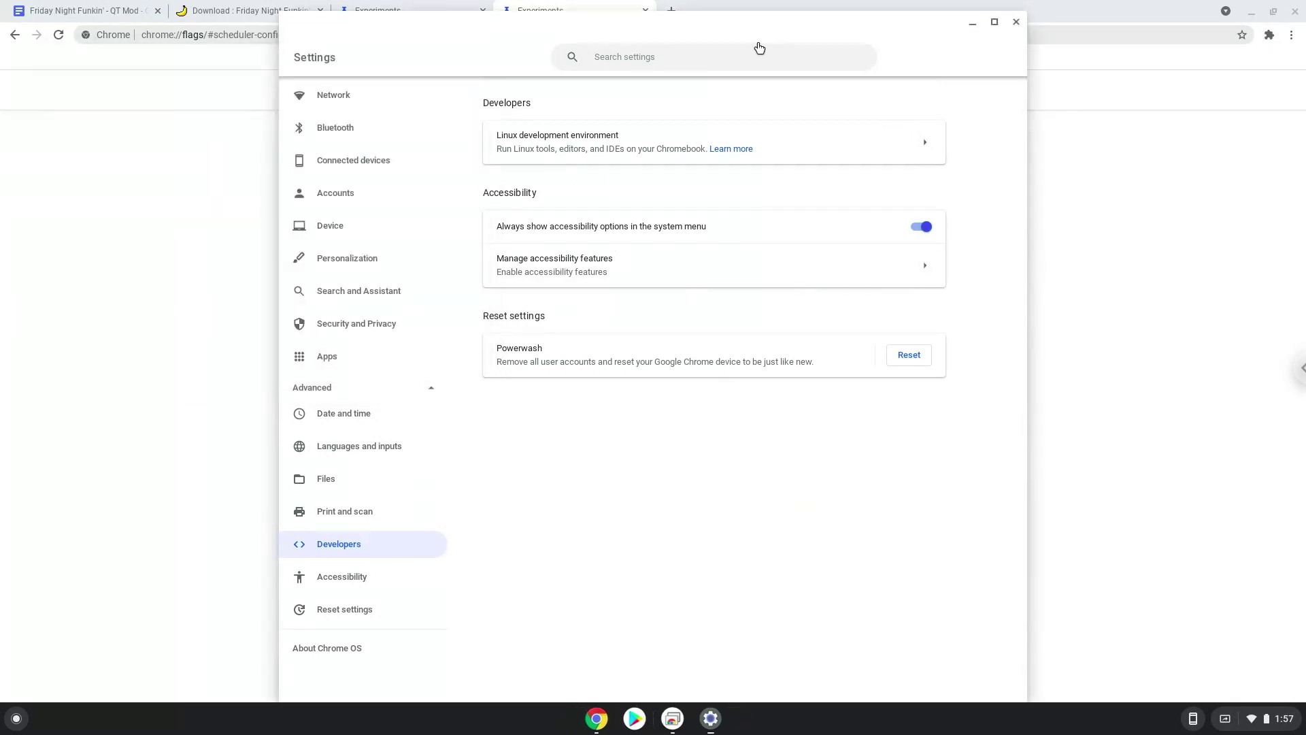
{"action": "left_click", "coordinate": [1015, 23]}
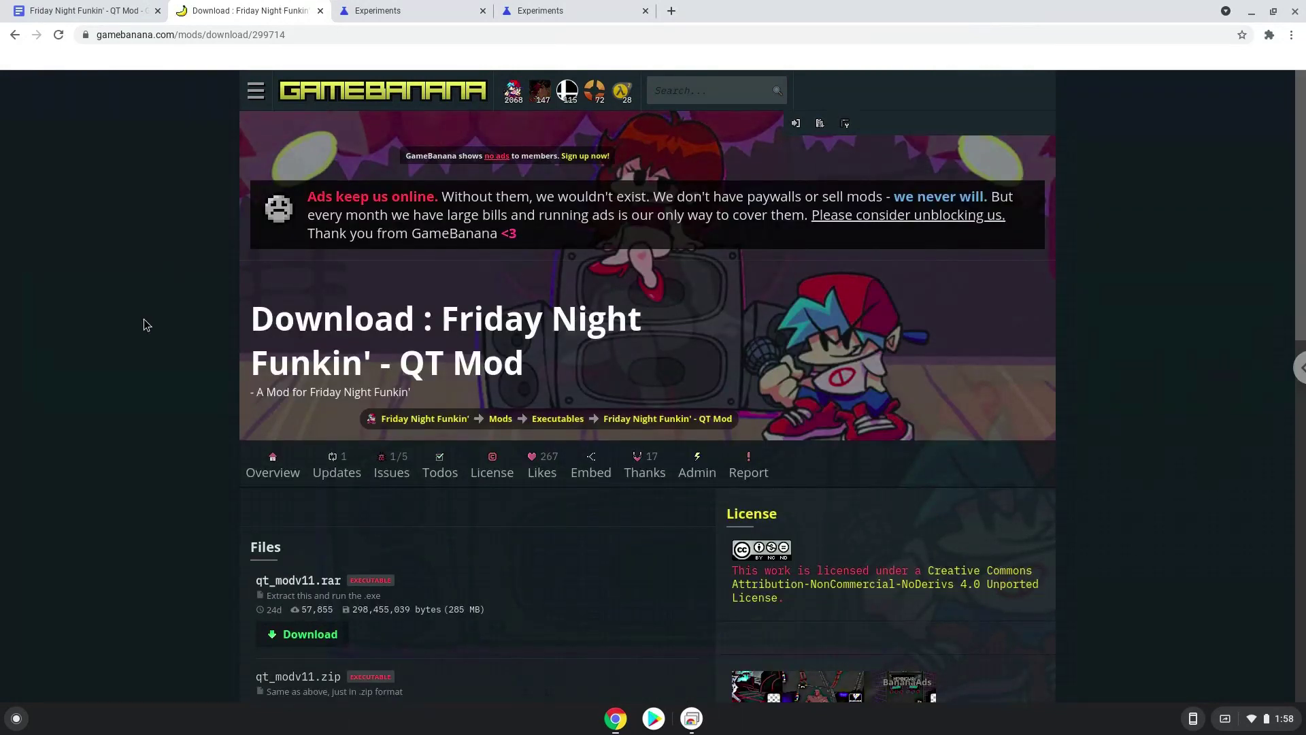
Download qt_modv11.zip from the GameBanana page, move it from Downloads to Linux files, and close the file manager.
{"action": "scroll", "coordinate": [646, 385], "scroll_direction": "down", "scroll_amount": 2}
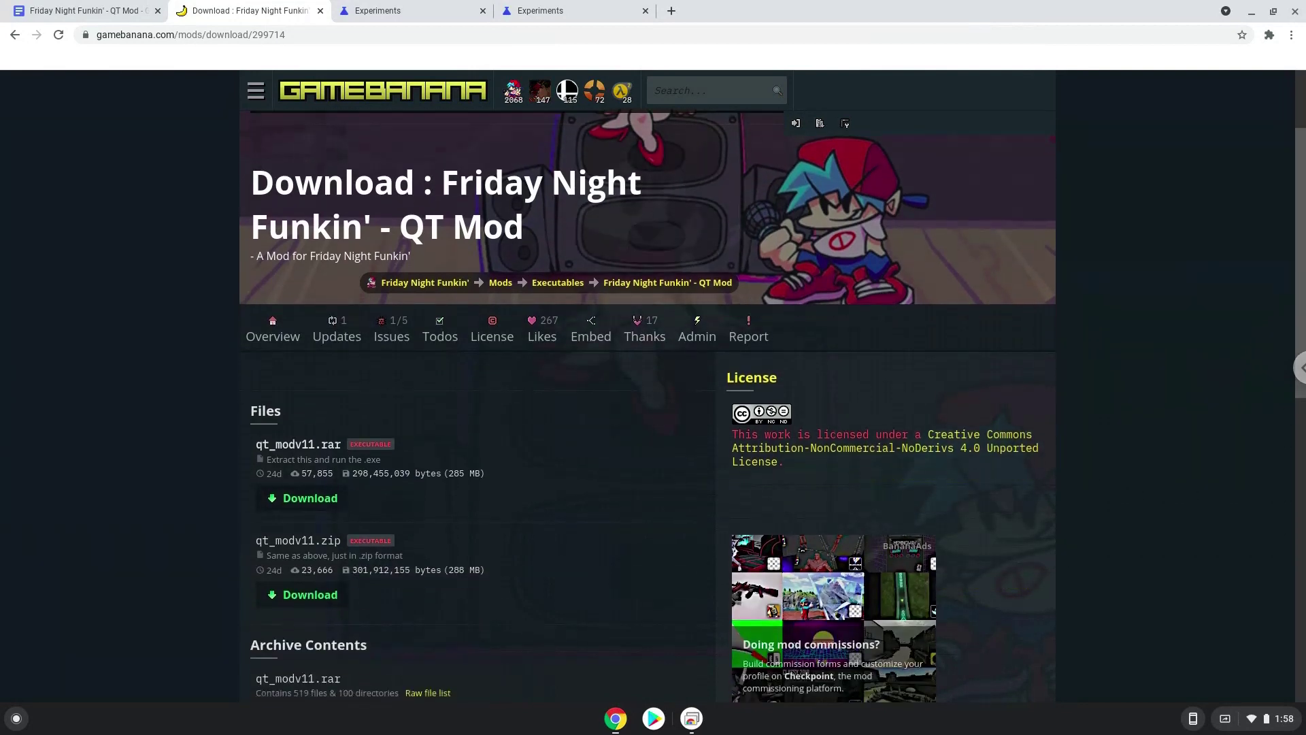
{"action": "left_click", "coordinate": [301, 598]}
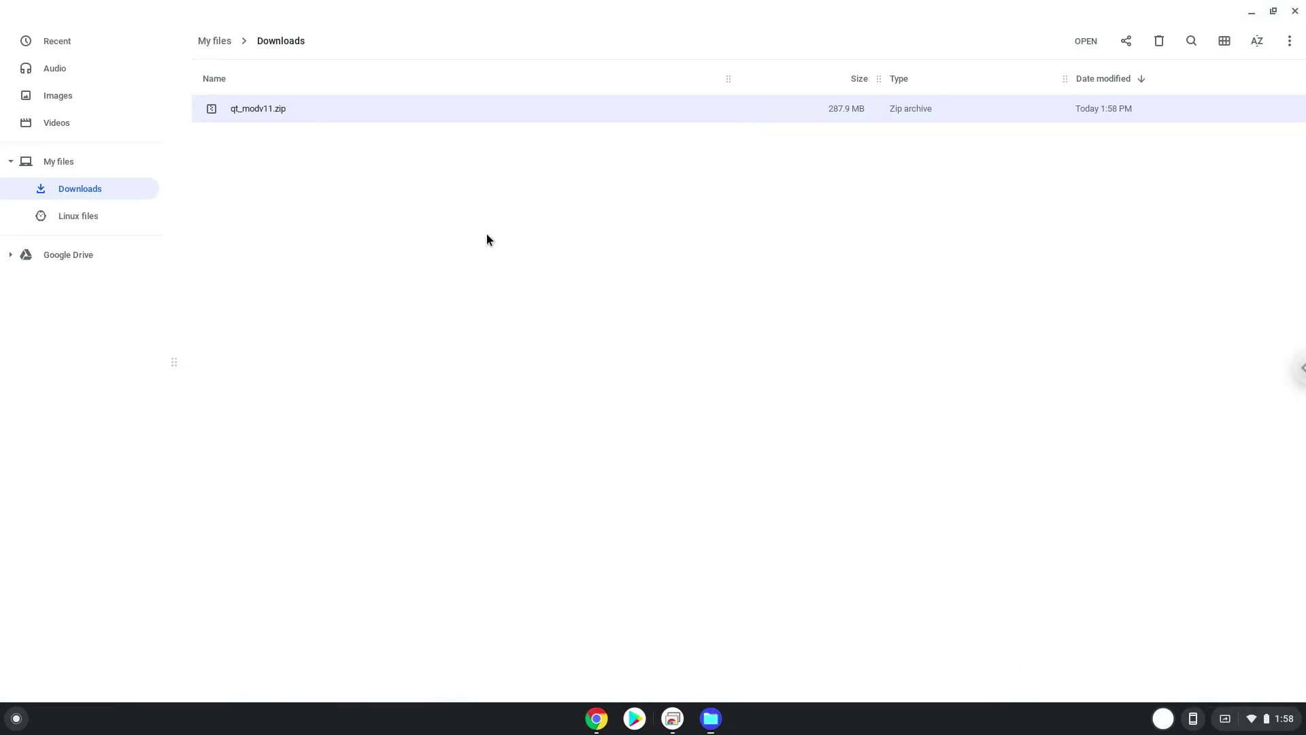
{"action": "right_click", "coordinate": [263, 110]}
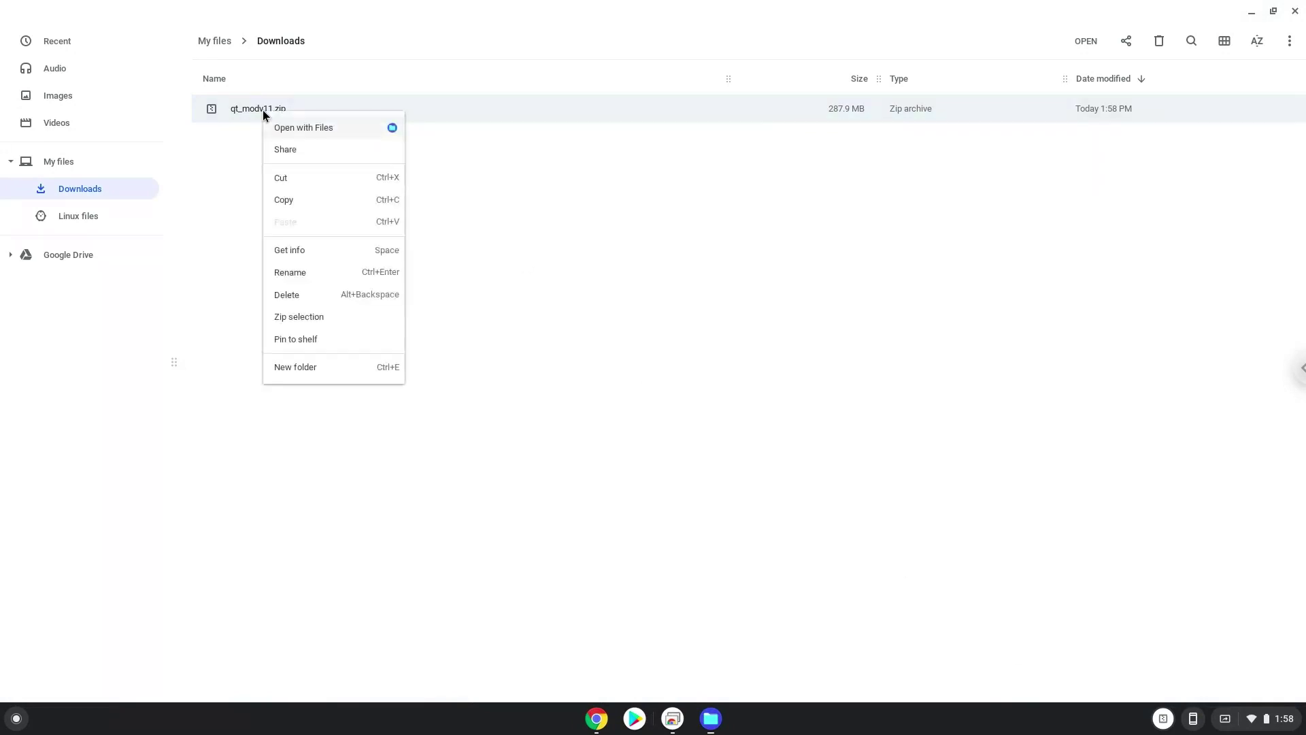
{"action": "left_click", "coordinate": [296, 177]}
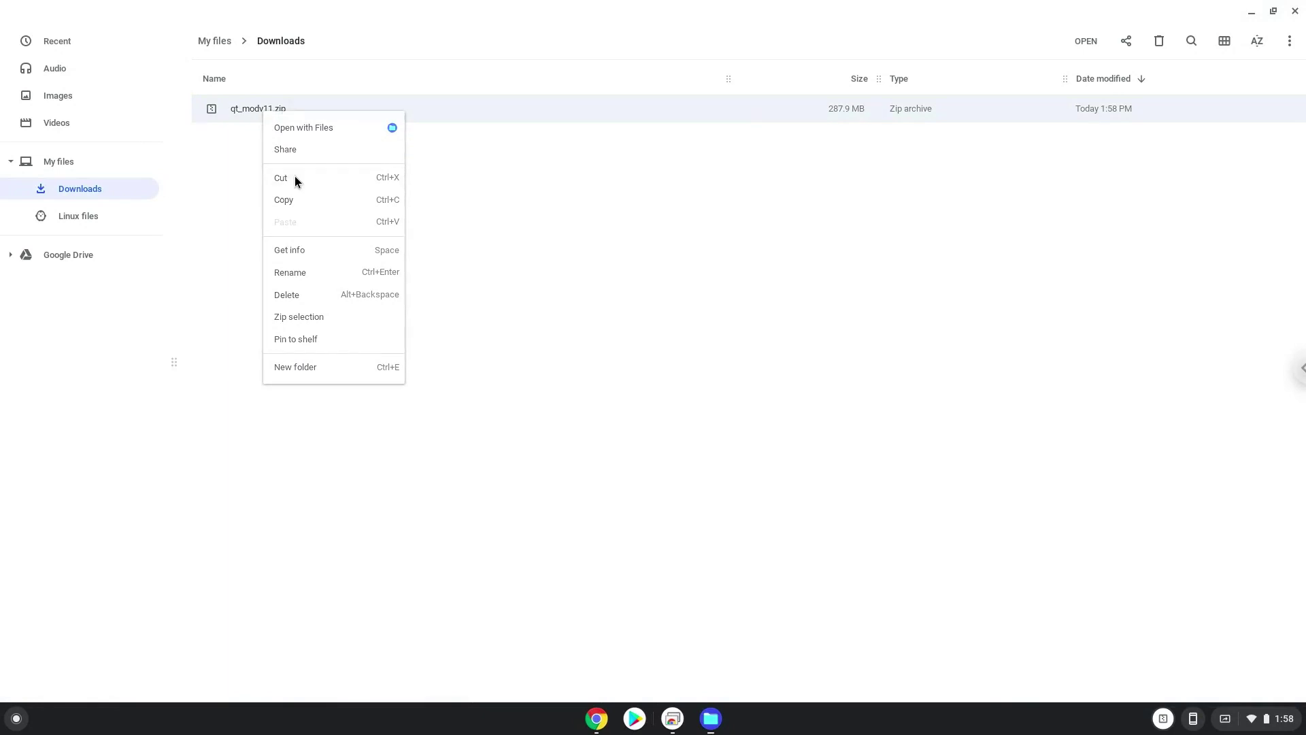
{"action": "left_click", "coordinate": [108, 222]}
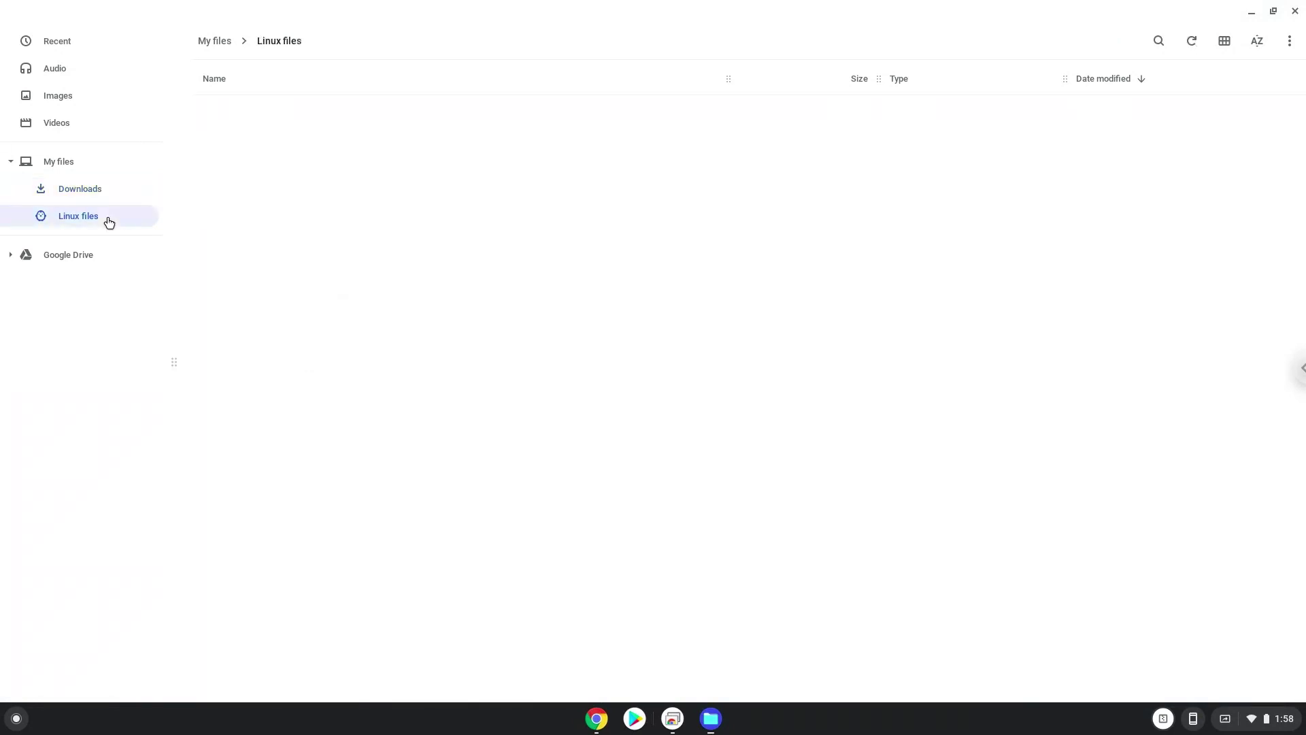
{"action": "right_click", "coordinate": [270, 223]}
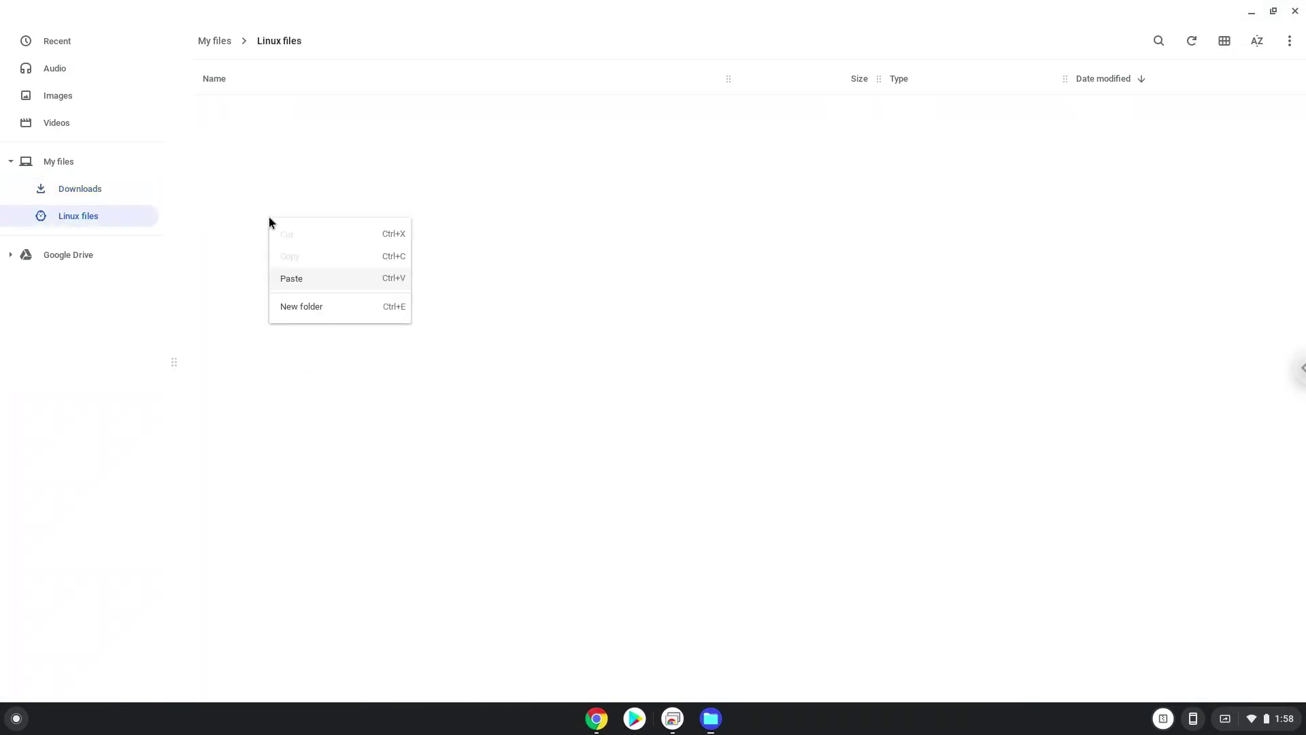
{"action": "left_click", "coordinate": [300, 281]}
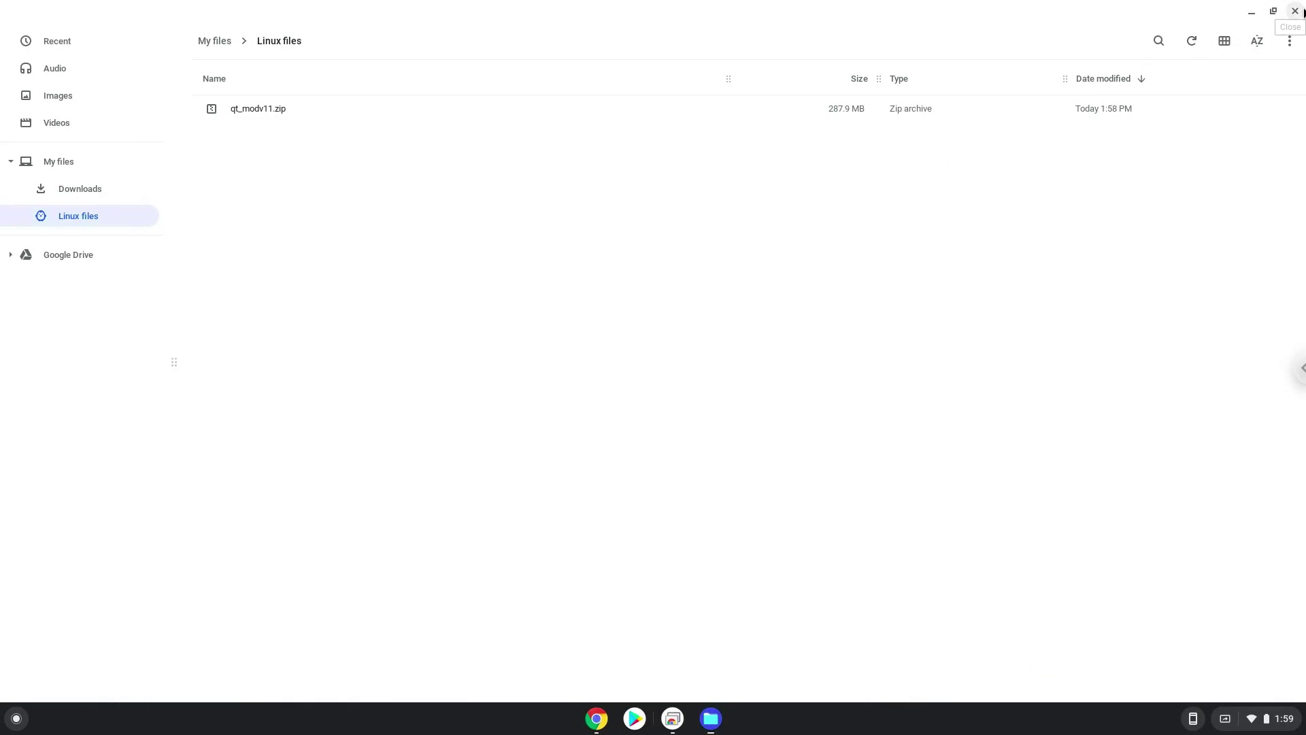
{"action": "left_click", "coordinate": [1295, 11]}
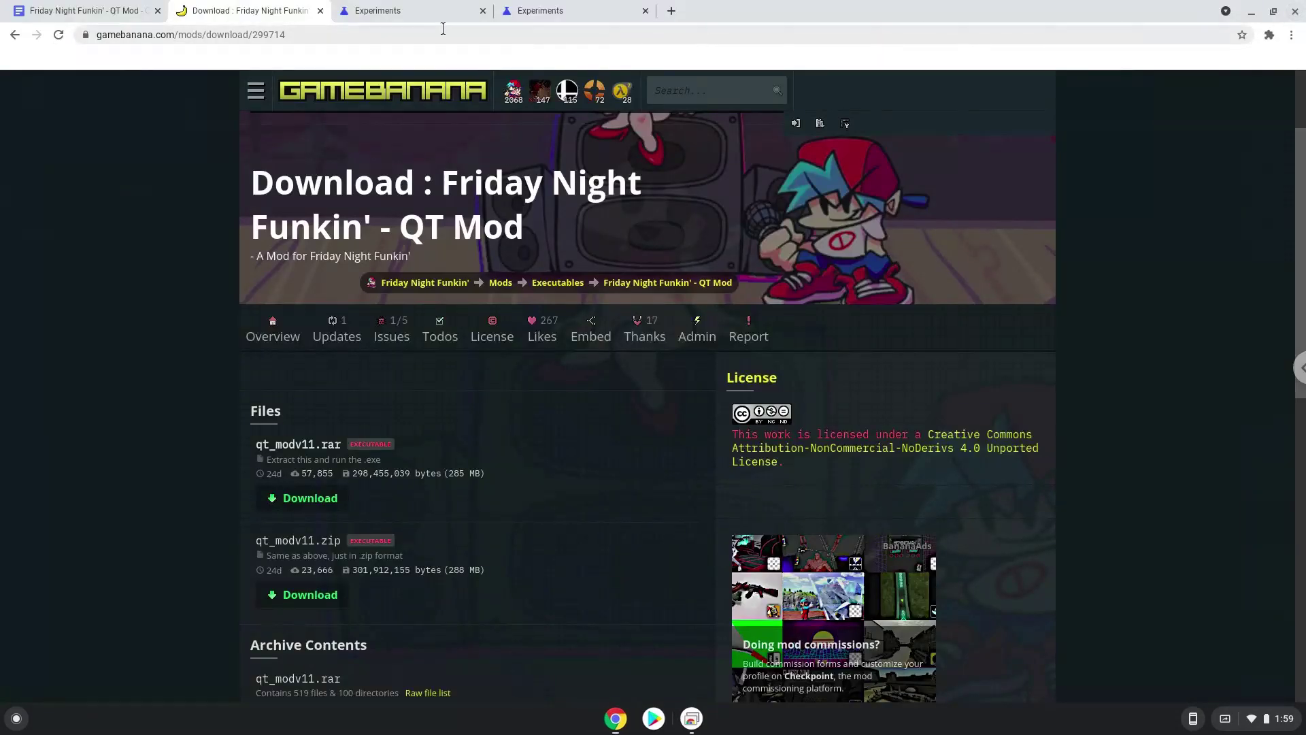
Copy the command "sudo dpkg --add-architecture i386" from the Google Docs document and run it in Terminal.
{"action": "left_click", "coordinate": [76, 15]}
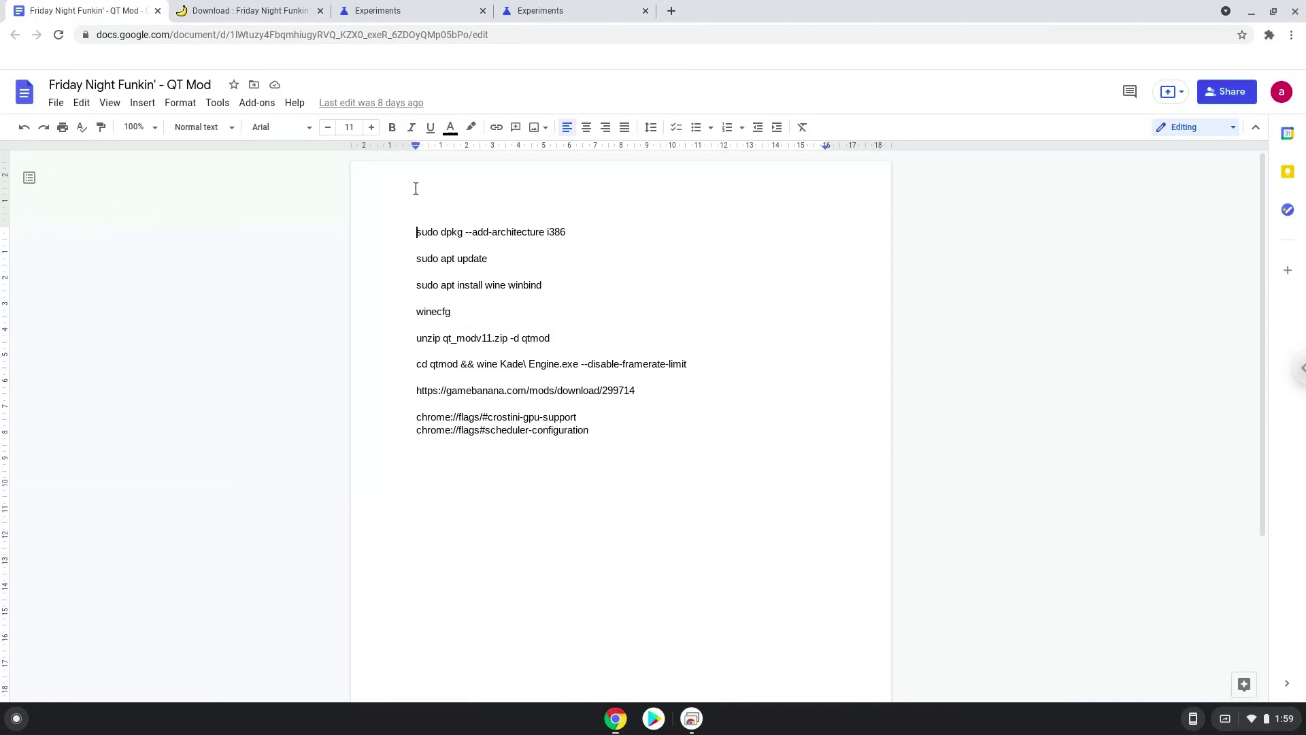
{"action": "triple_click", "coordinate": [456, 231]}
{"action": "right_click", "coordinate": [456, 230]}
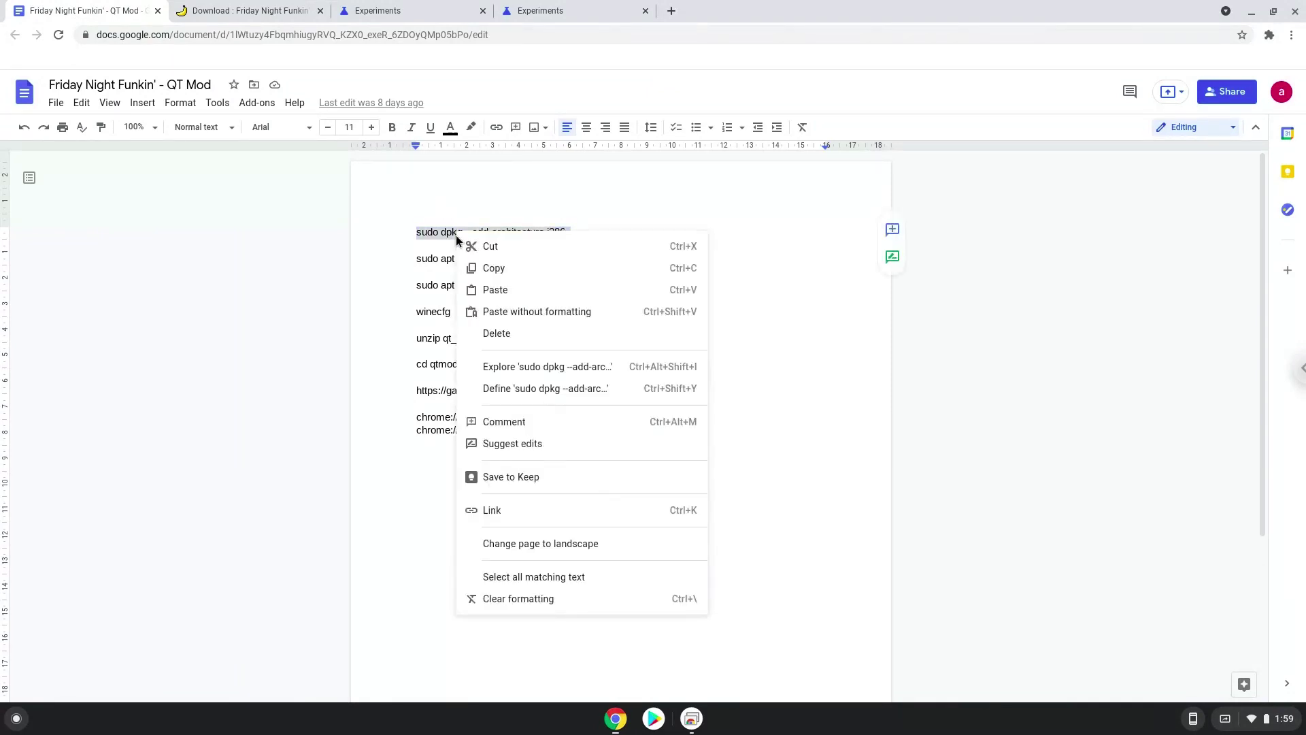
{"action": "left_click", "coordinate": [490, 268]}
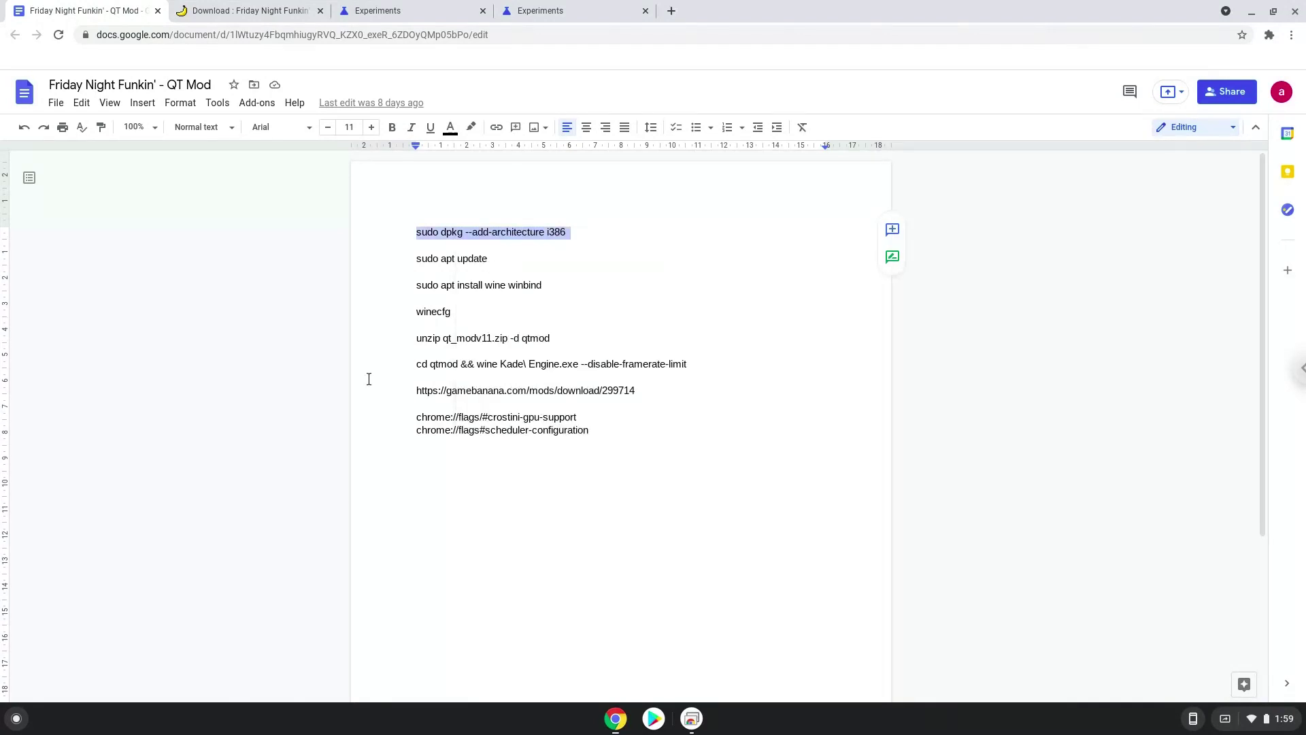
{"action": "left_click", "coordinate": [18, 720]}
{"action": "type", "text": "ter"}
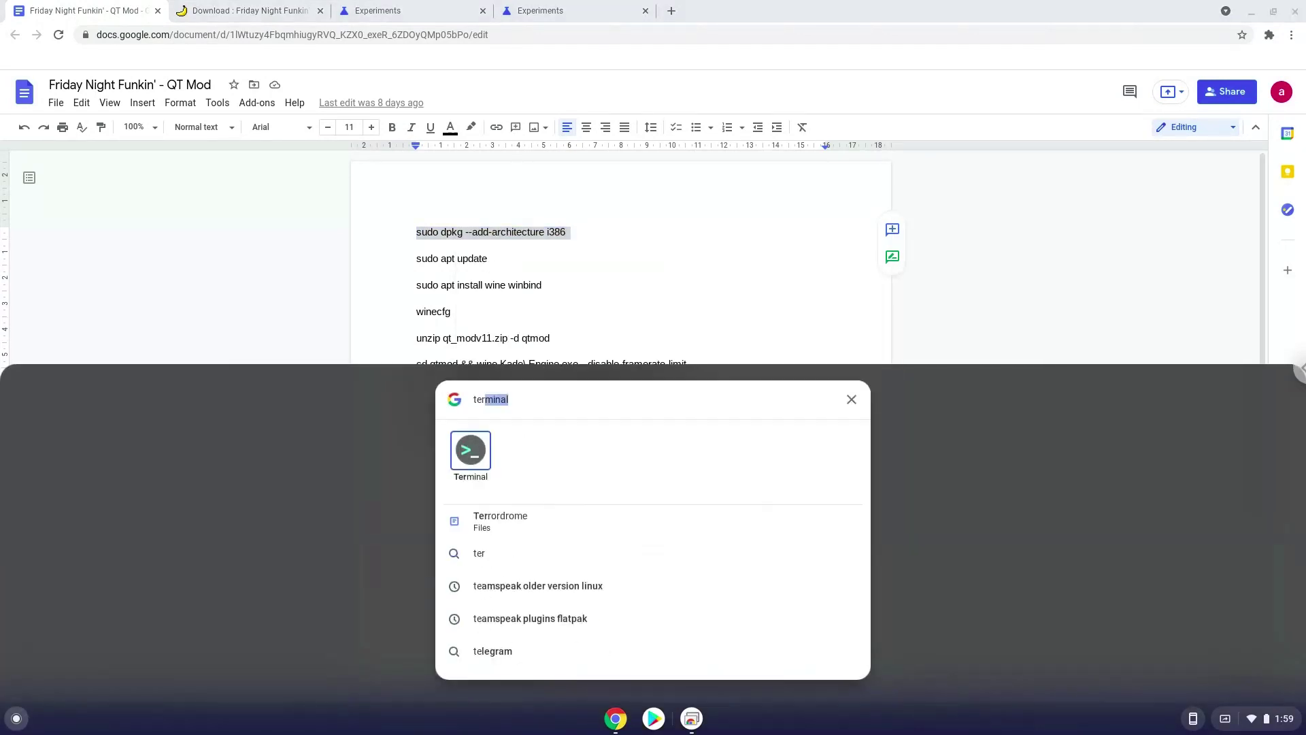
{"action": "left_click", "coordinate": [461, 452]}
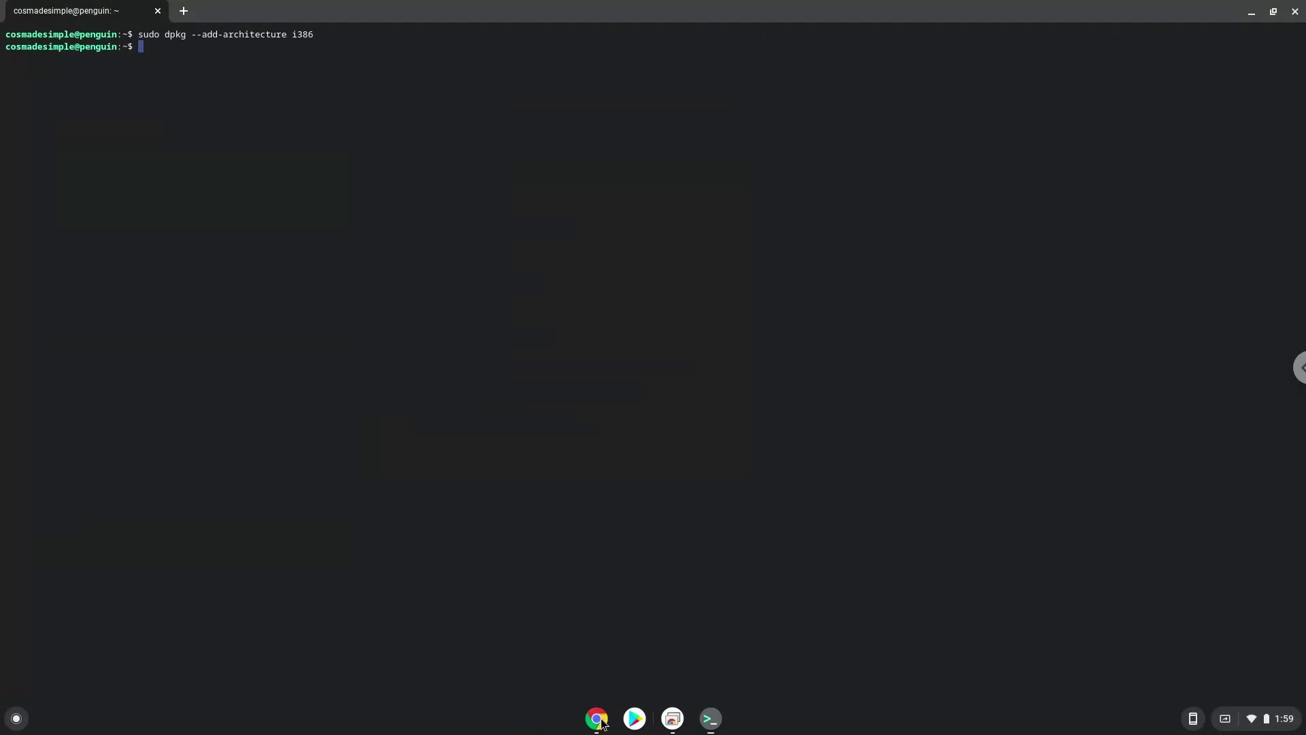
Copy "sudo apt update" from the Friday Night Funkin' - QT Mod document and run it in Terminal.
{"action": "left_click", "coordinate": [601, 723]}
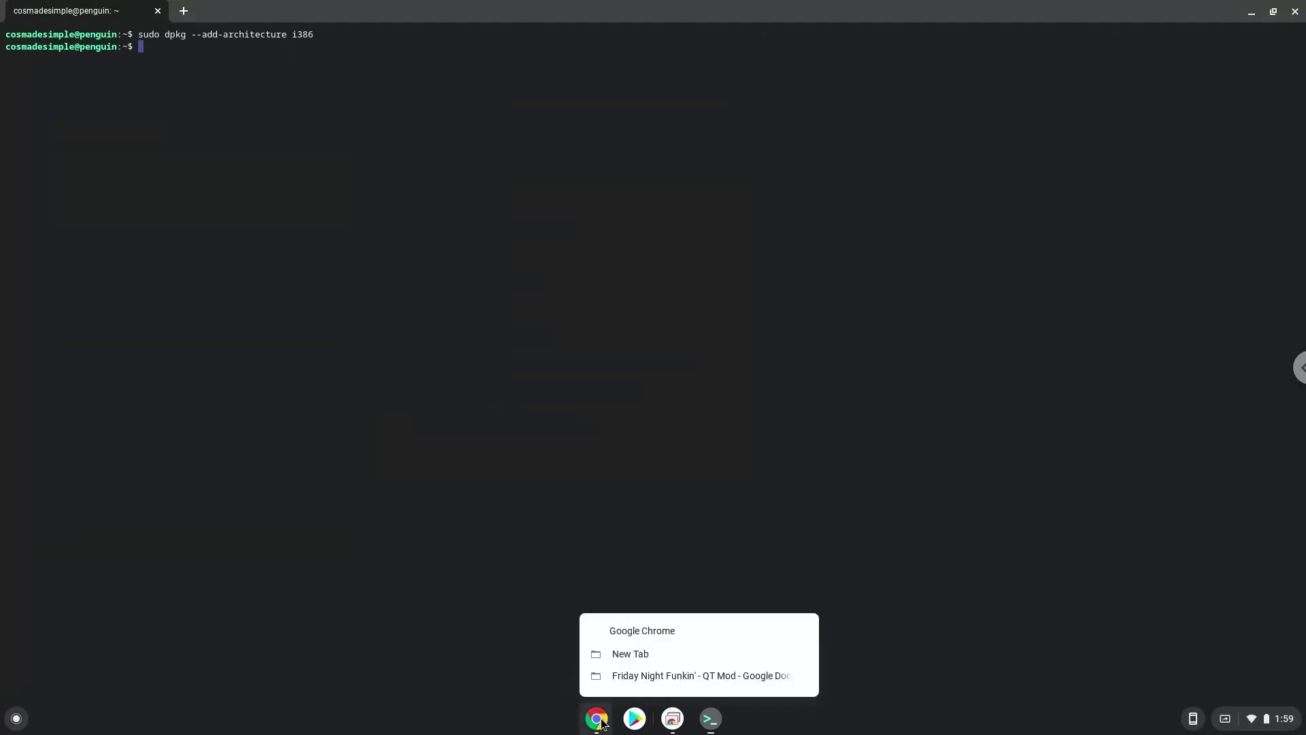
{"action": "left_click", "coordinate": [609, 677]}
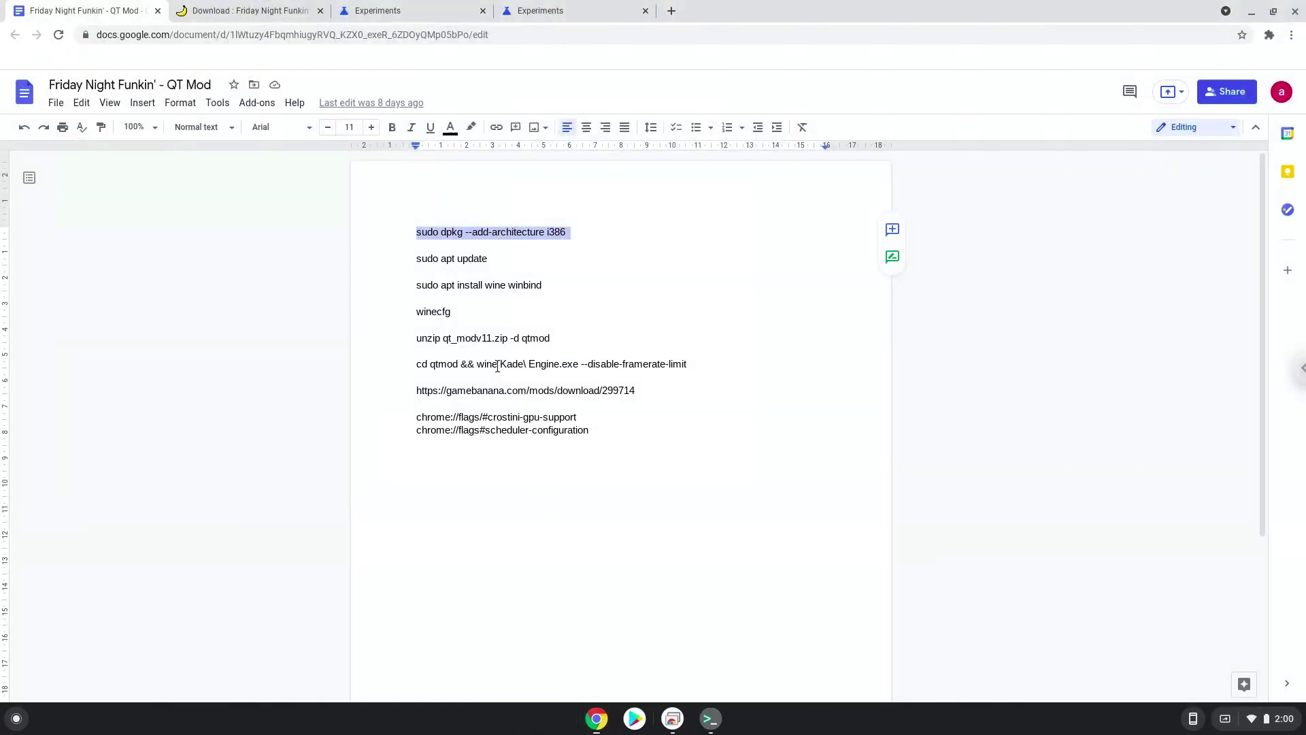
{"action": "triple_click", "coordinate": [432, 258]}
{"action": "right_click", "coordinate": [432, 258]}
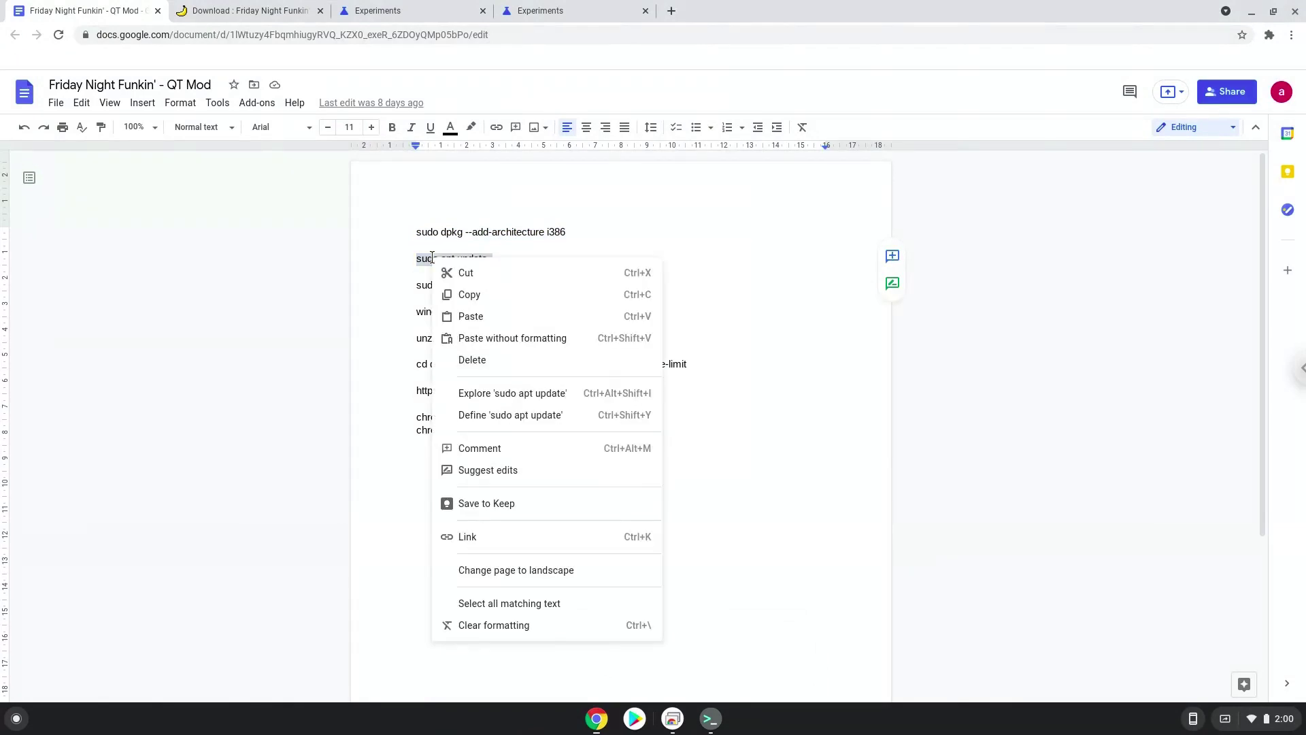
{"action": "left_click", "coordinate": [467, 295]}
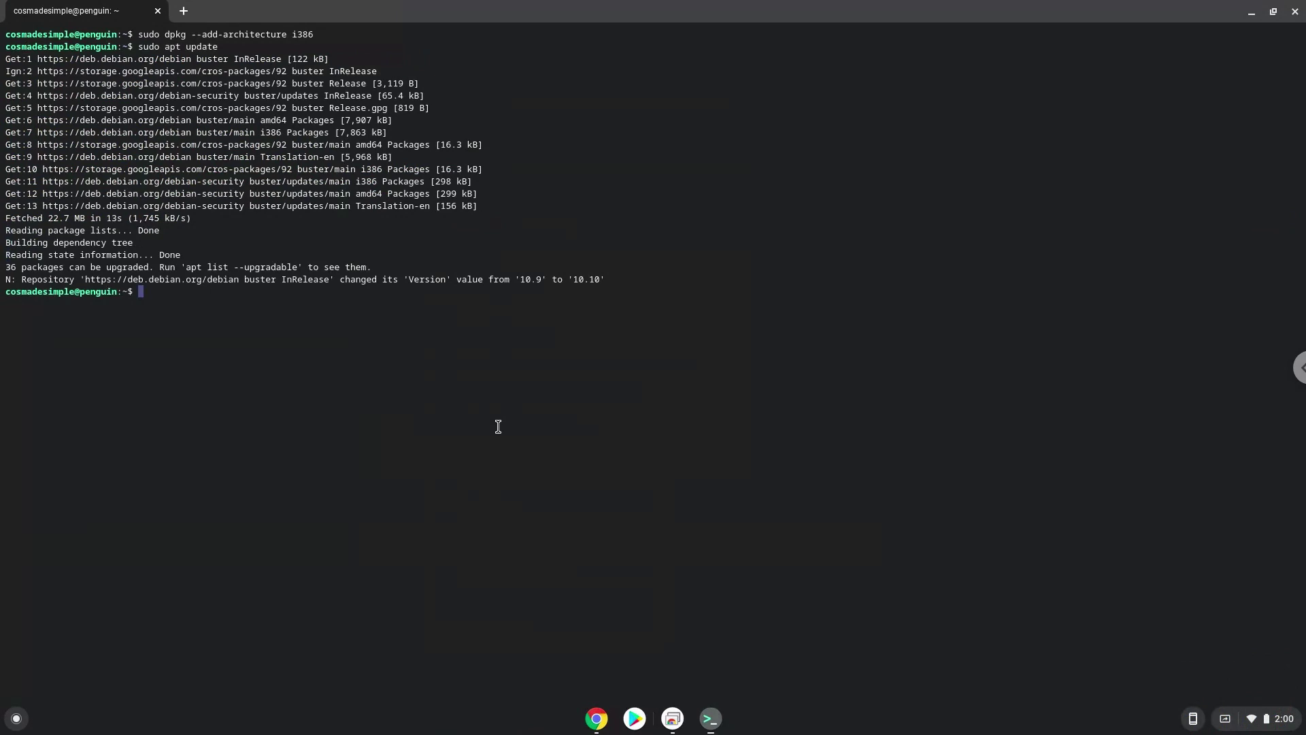
Copy "sudo apt install wine winbind" from the Google Docs document, run it in Terminal, accept the installation, and decline modifying smb.conf for WINS settings.
{"action": "left_click", "coordinate": [597, 719]}
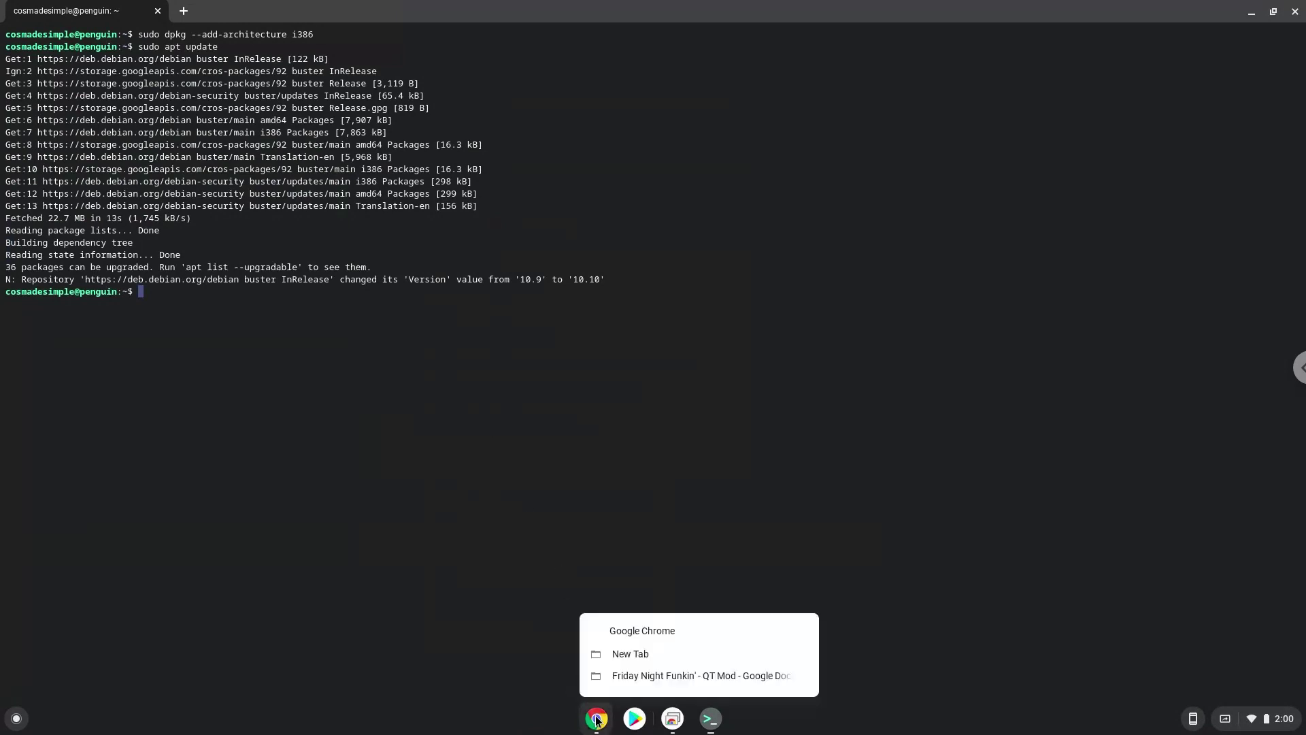
{"action": "left_click", "coordinate": [597, 676]}
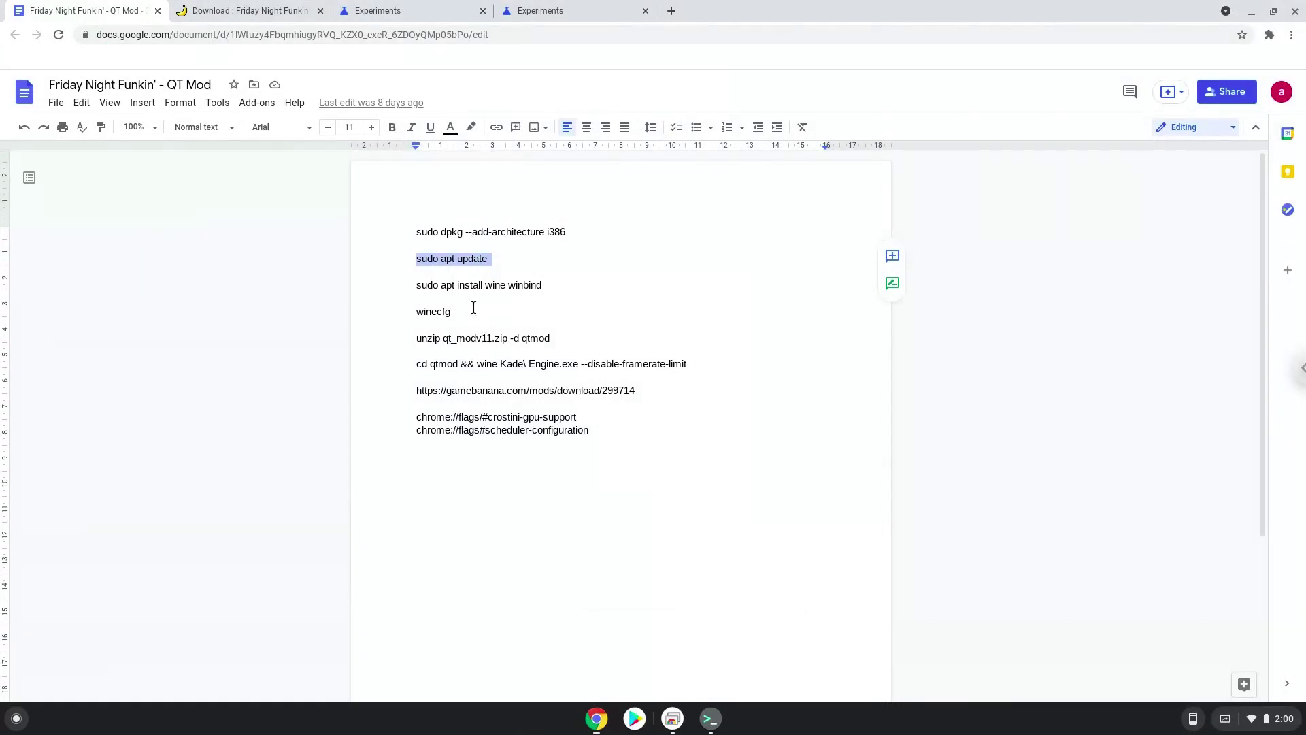
{"action": "triple_click", "coordinate": [465, 284]}
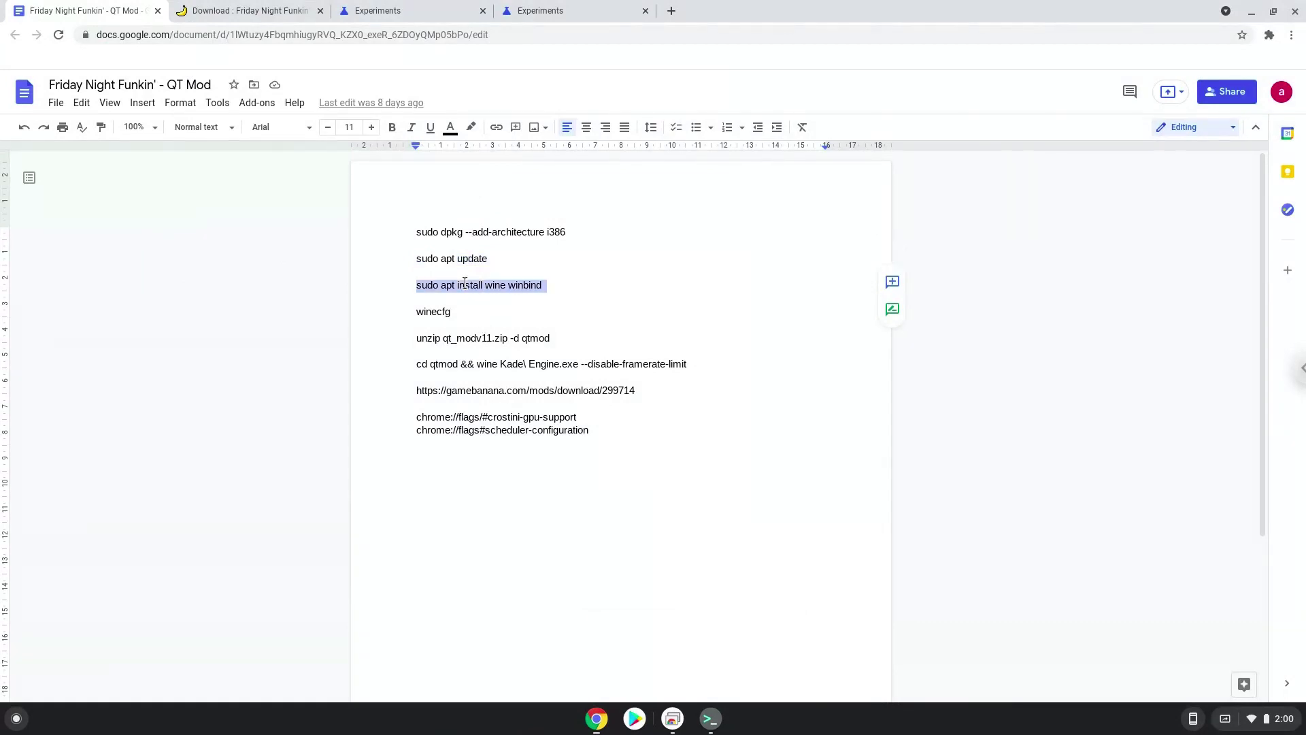
{"action": "right_click", "coordinate": [464, 284]}
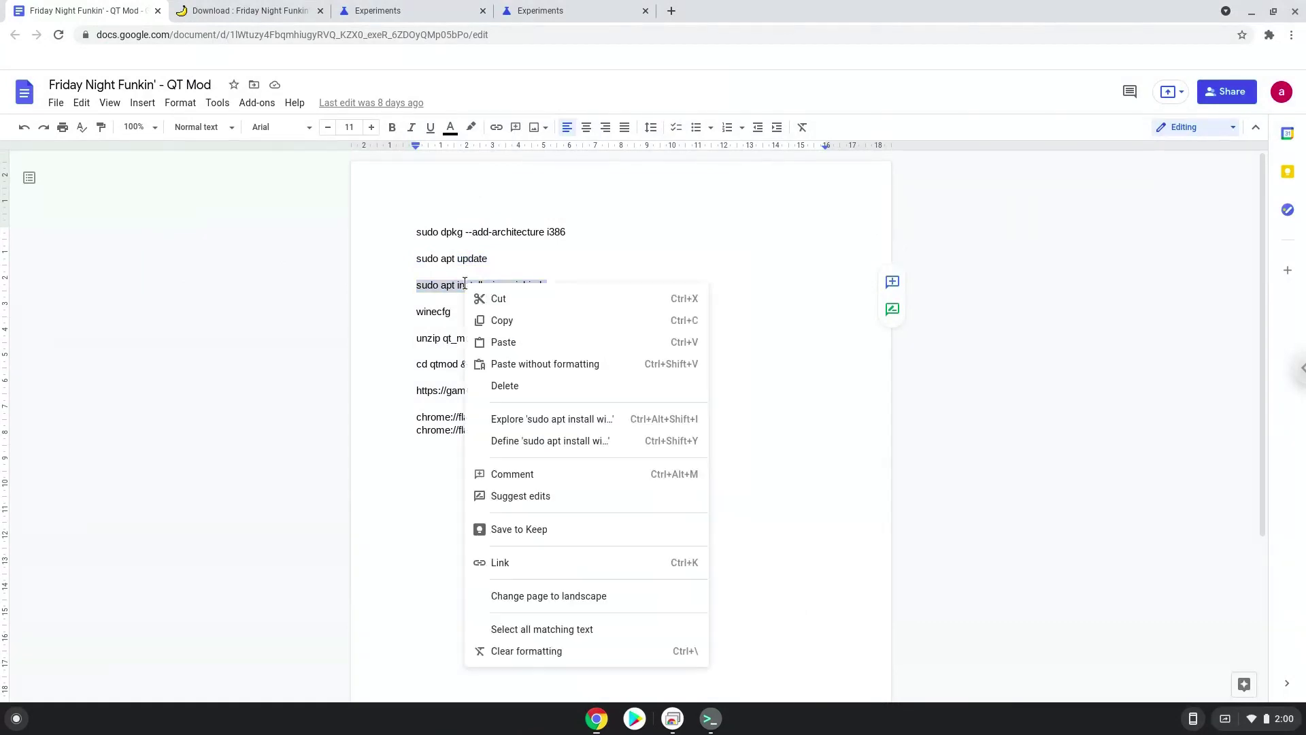
{"action": "left_click", "coordinate": [499, 319]}
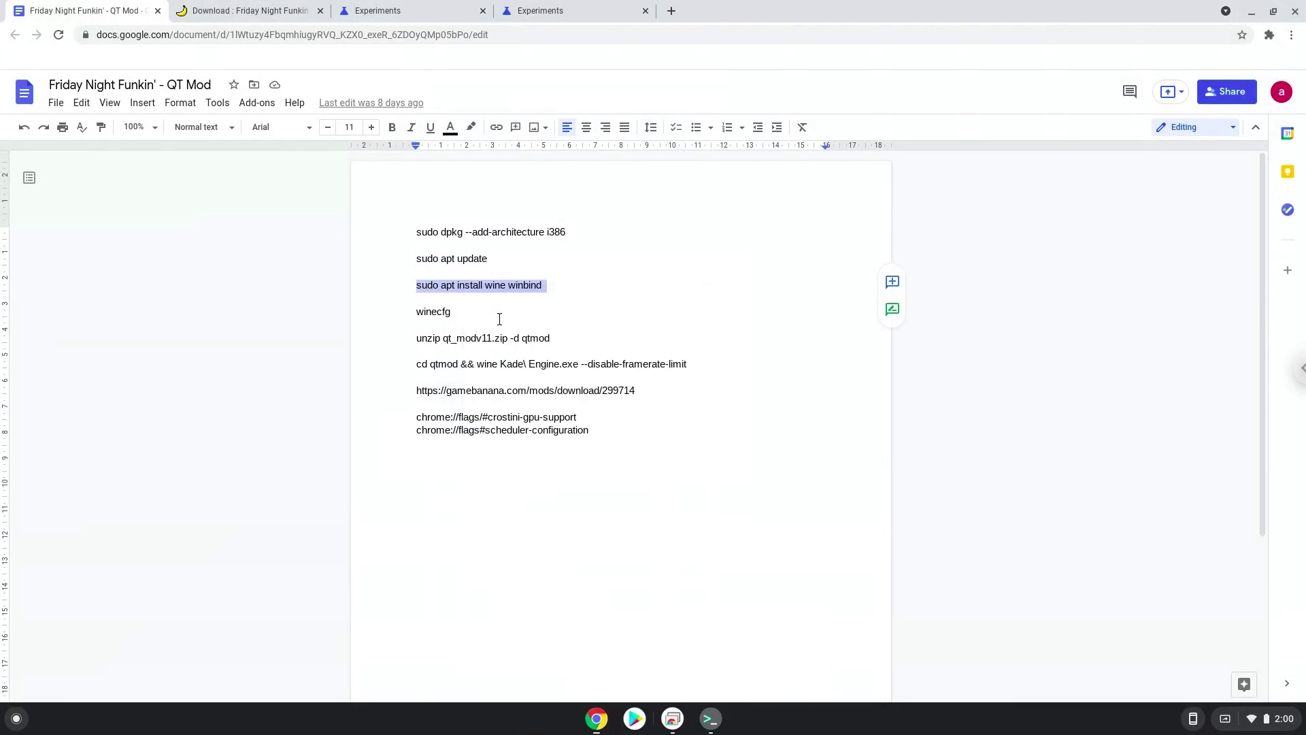
{"action": "left_click", "coordinate": [710, 719]}
{"action": "key", "text": "ctrl+shift+v"}
{"action": "key", "text": "Return"}
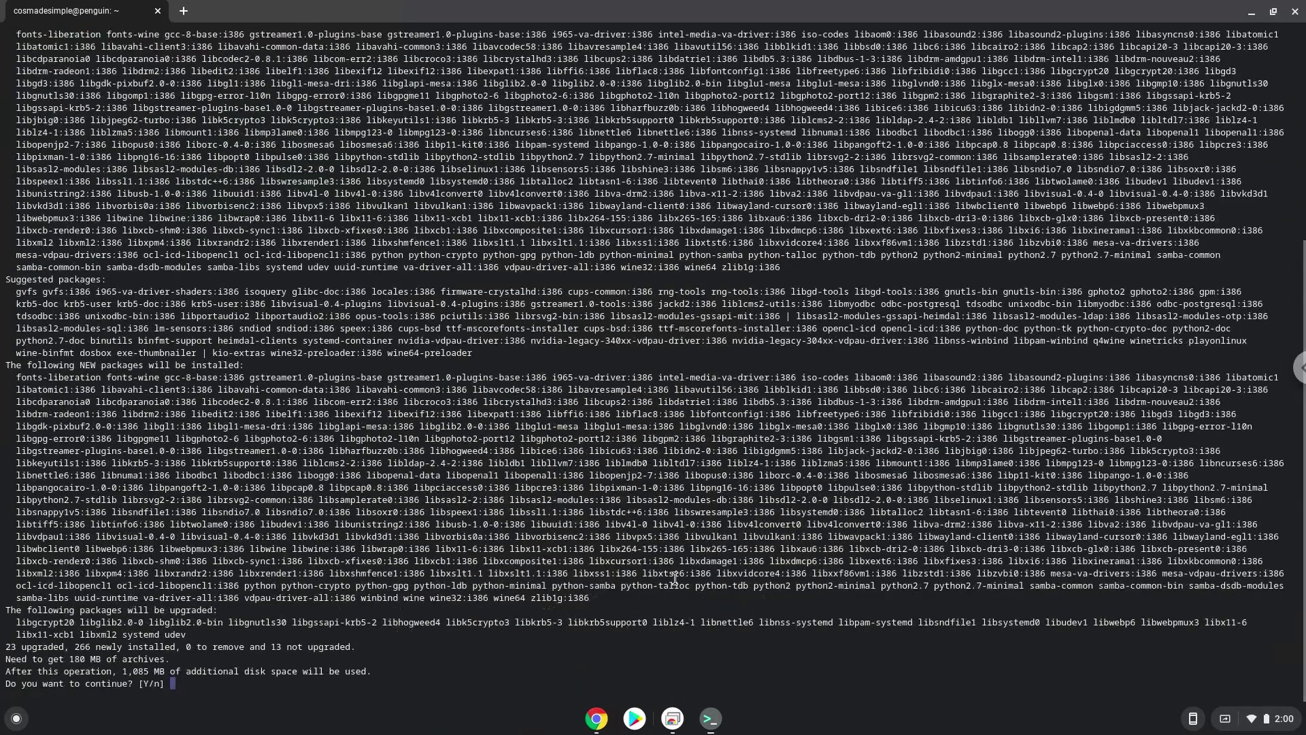
{"action": "key", "text": "Return"}
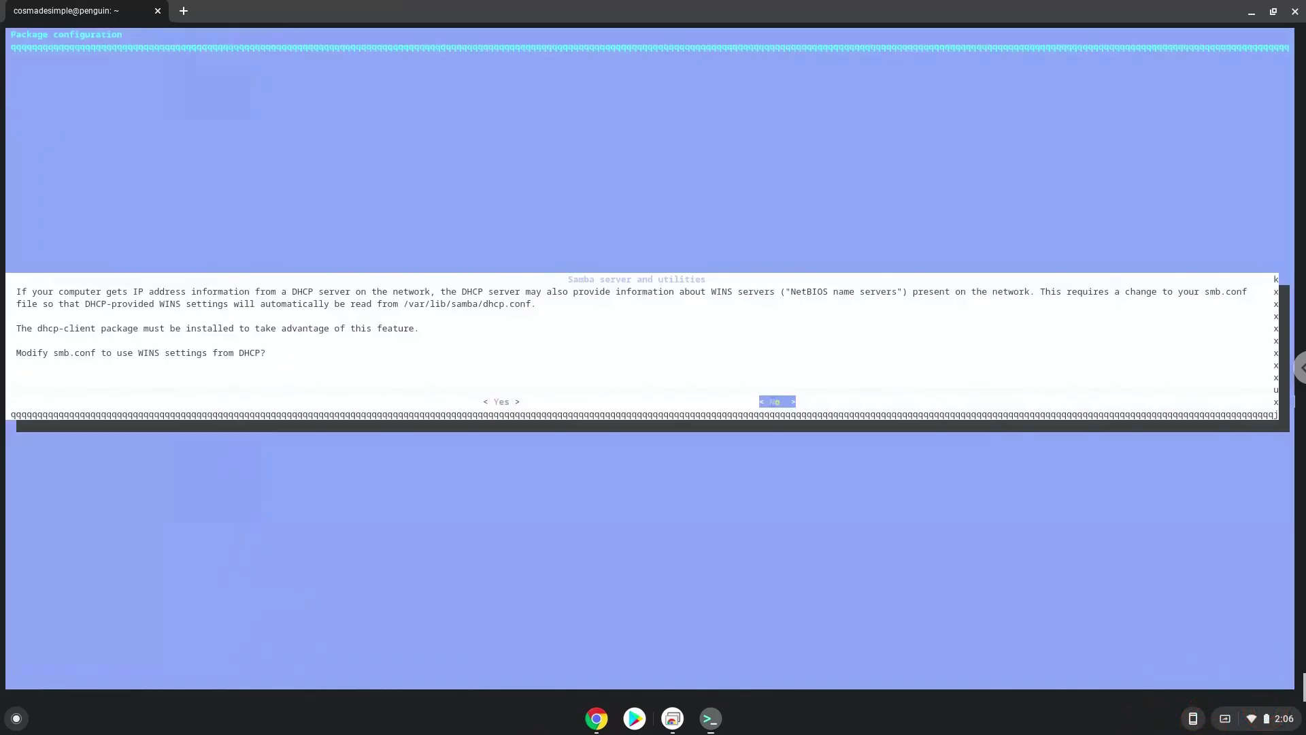
{"action": "key", "text": "Return"}
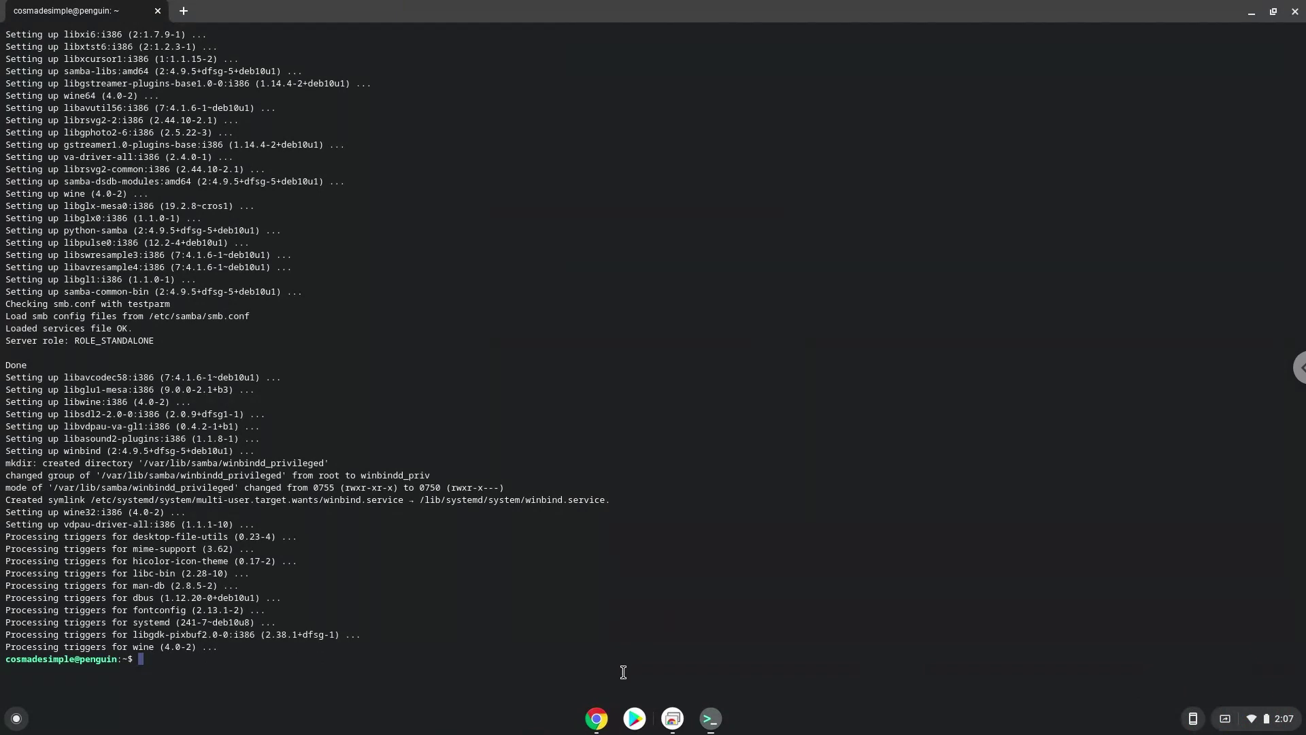
Copy "winecfg" from the Google Docs document, run it in Terminal, and close the Wine configuration window with its default settings.
{"action": "left_click", "coordinate": [605, 712]}
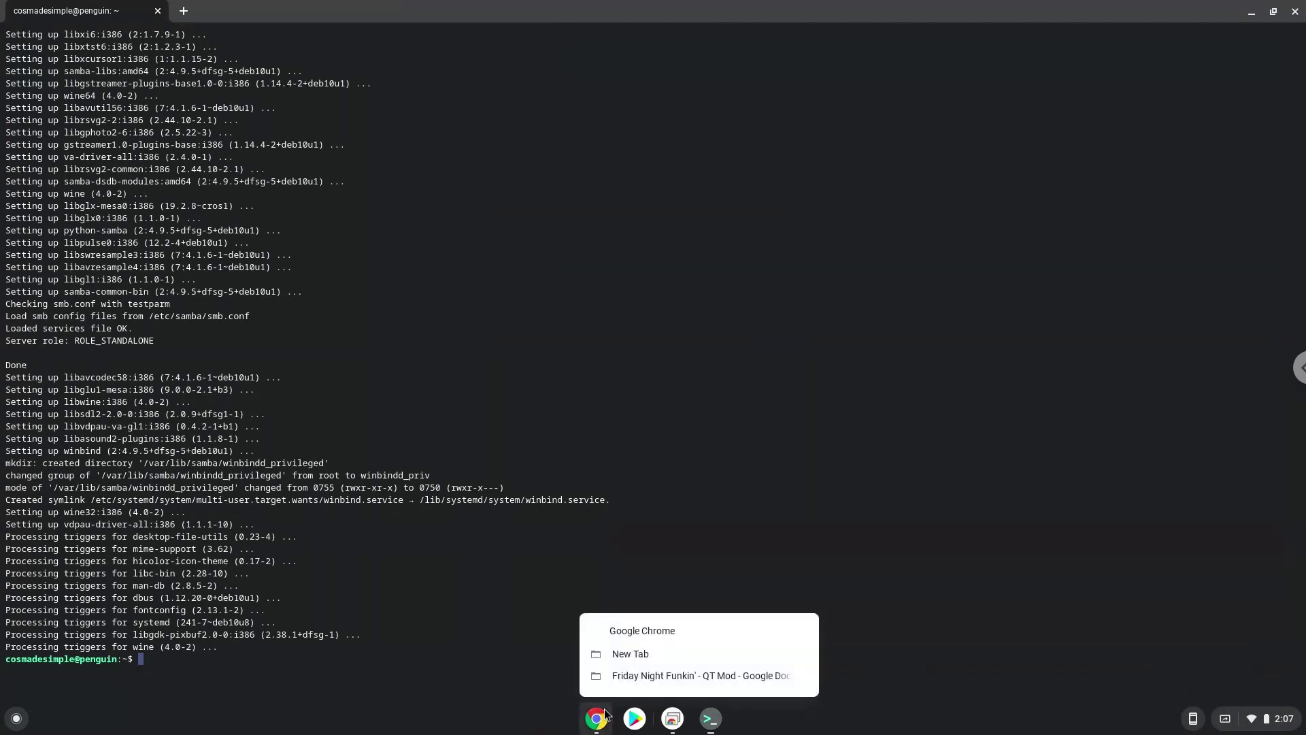
{"action": "left_click", "coordinate": [606, 674]}
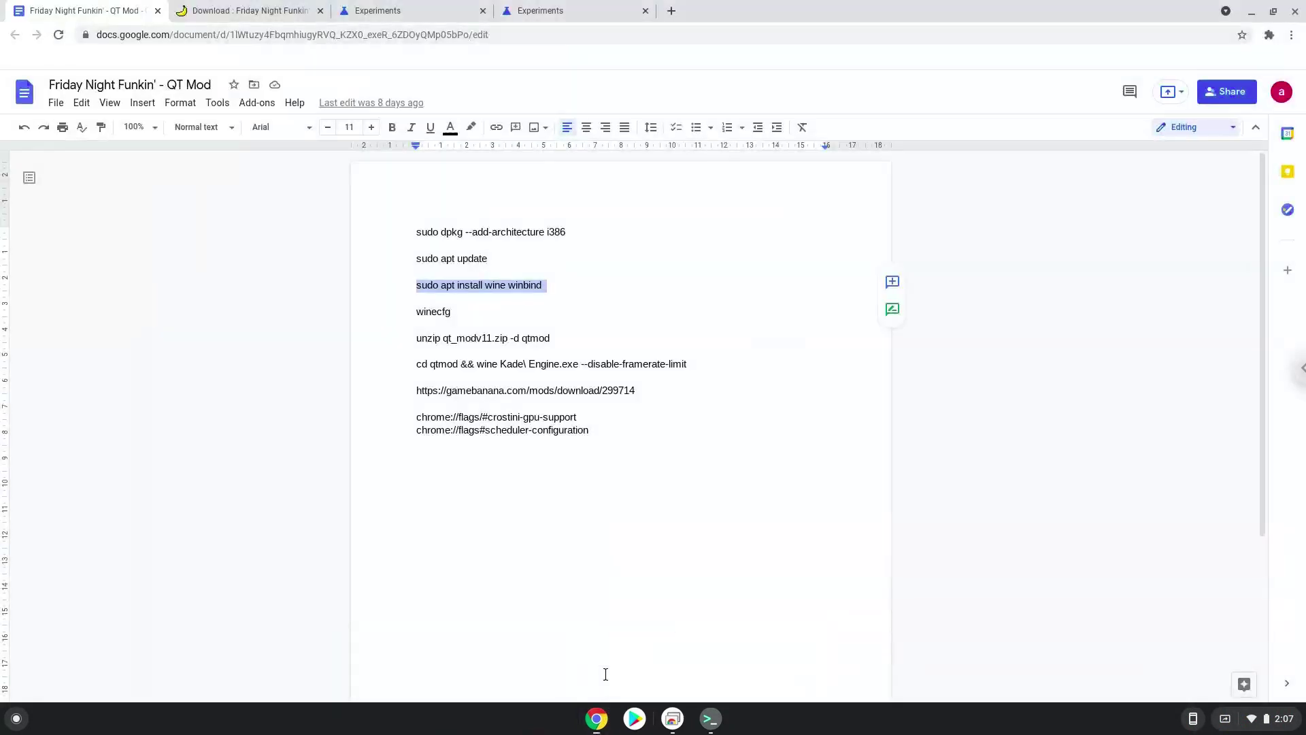
{"action": "triple_click", "coordinate": [439, 311]}
{"action": "right_click", "coordinate": [439, 311]}
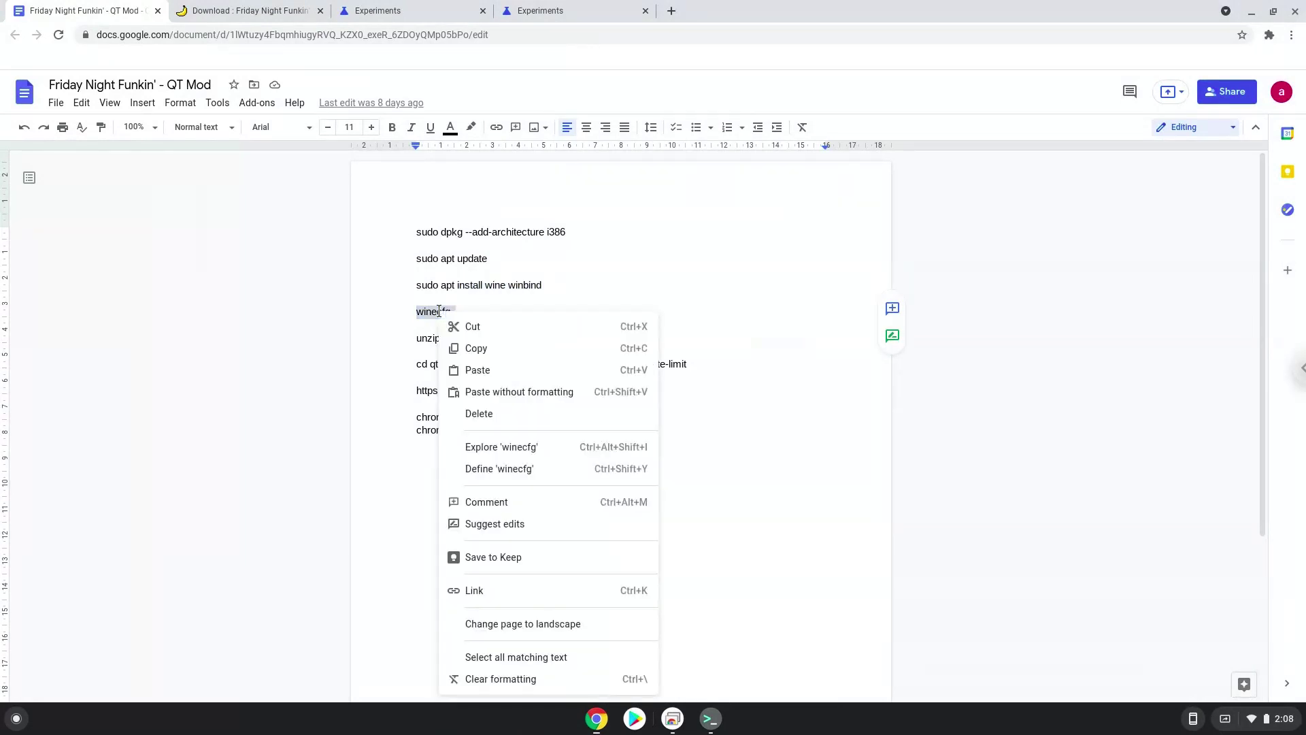
{"action": "left_click", "coordinate": [475, 350]}
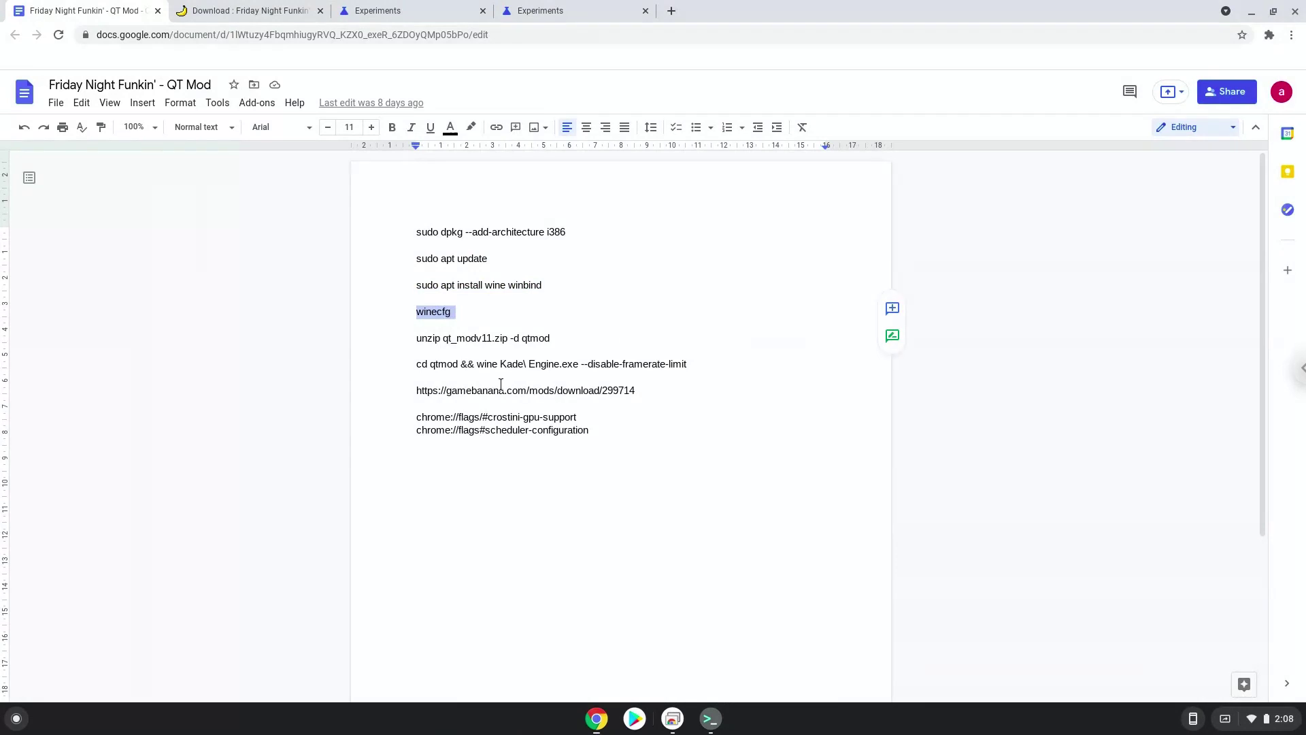
{"action": "left_click", "coordinate": [711, 720]}
{"action": "key", "text": "ctrl+shift+v"}
{"action": "key", "text": "Return"}
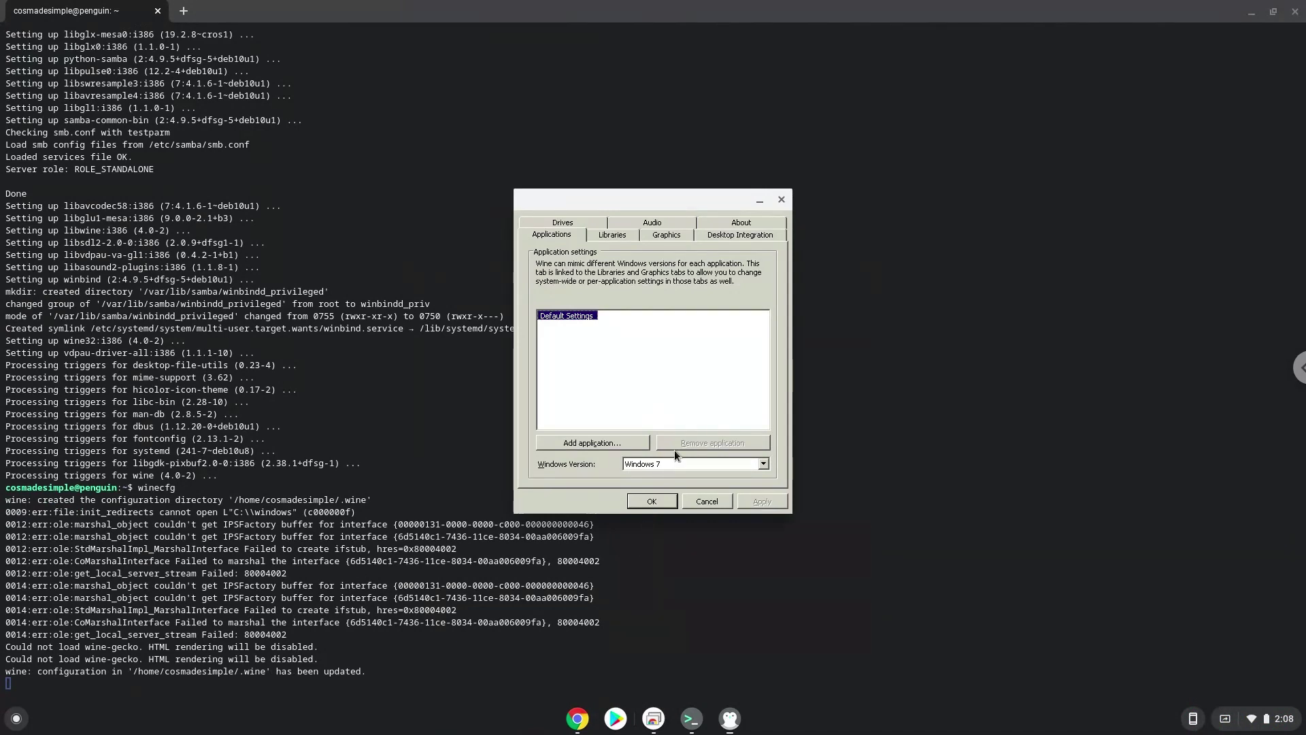
{"action": "left_click", "coordinate": [781, 201]}
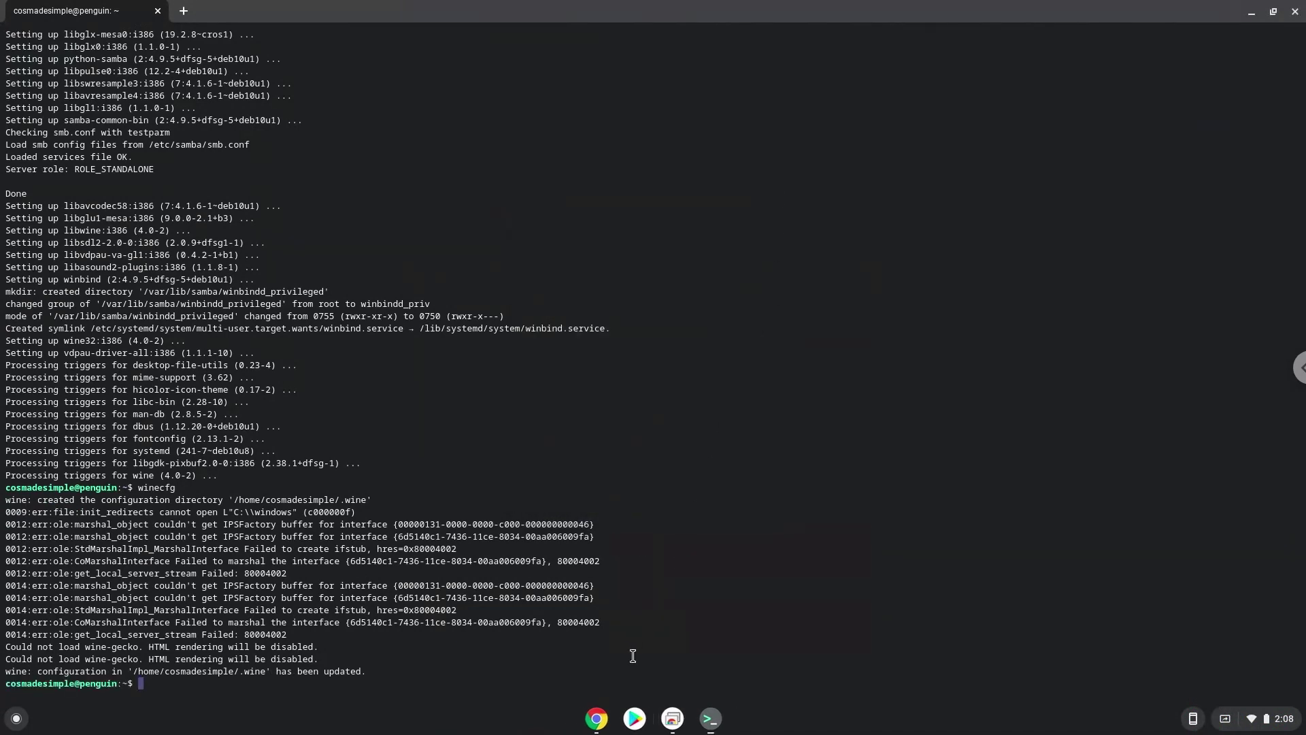
Copy "unzip qt_modv11.zip -d qtmod" from the Google Docs document and run it in Terminal to extract the mod.
{"action": "left_click", "coordinate": [597, 718]}
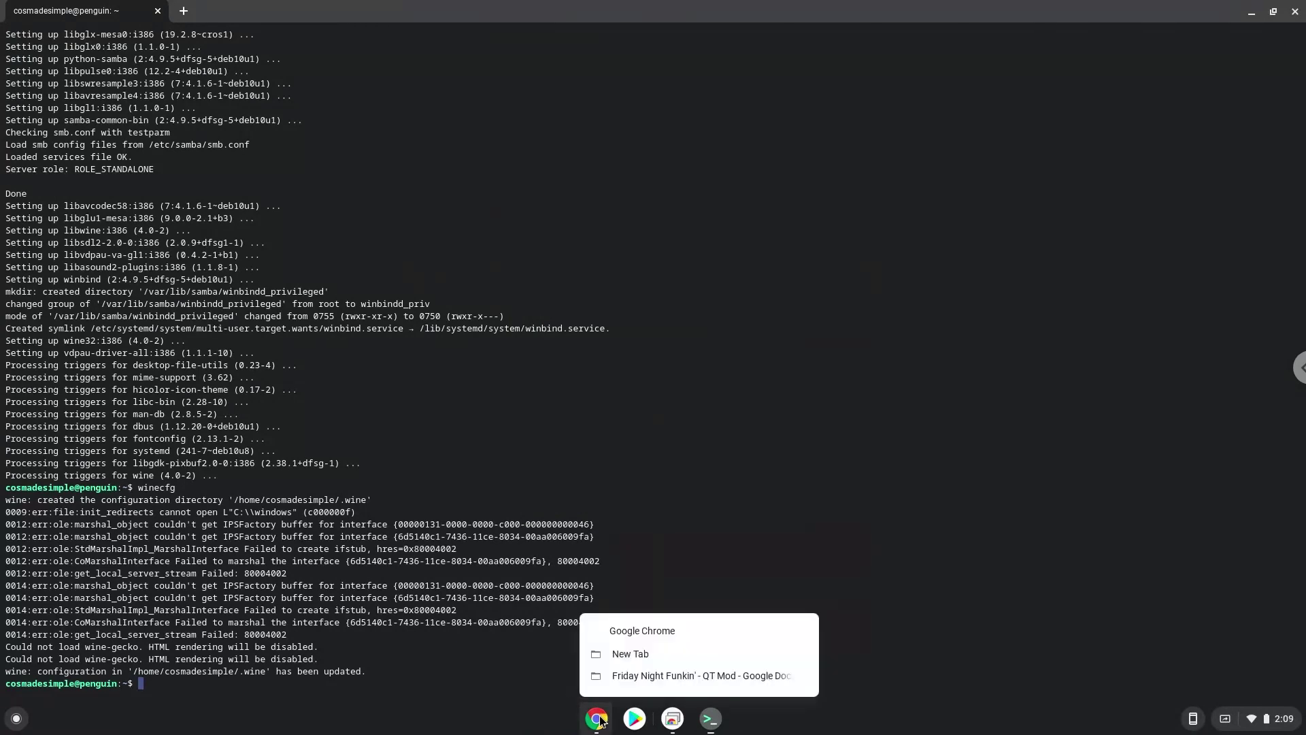
{"action": "left_click", "coordinate": [611, 677]}
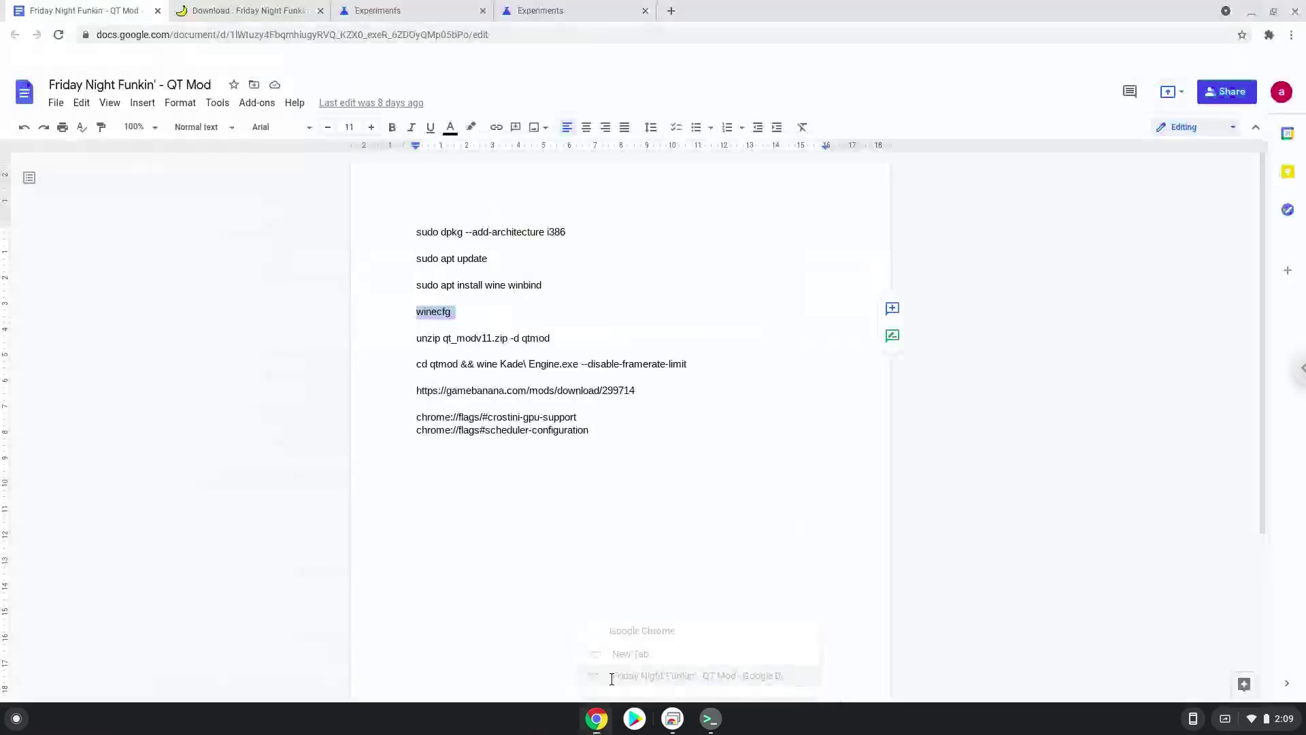
{"action": "triple_click", "coordinate": [465, 340]}
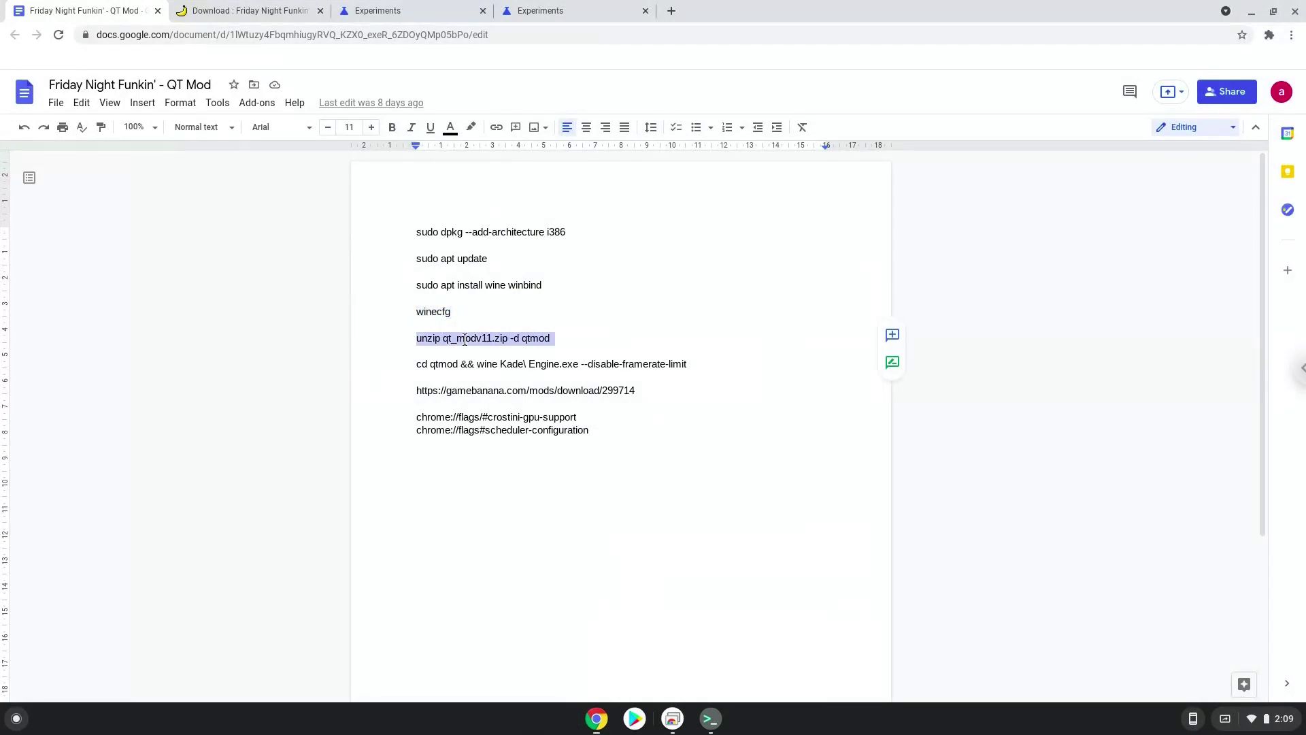
{"action": "right_click", "coordinate": [465, 341]}
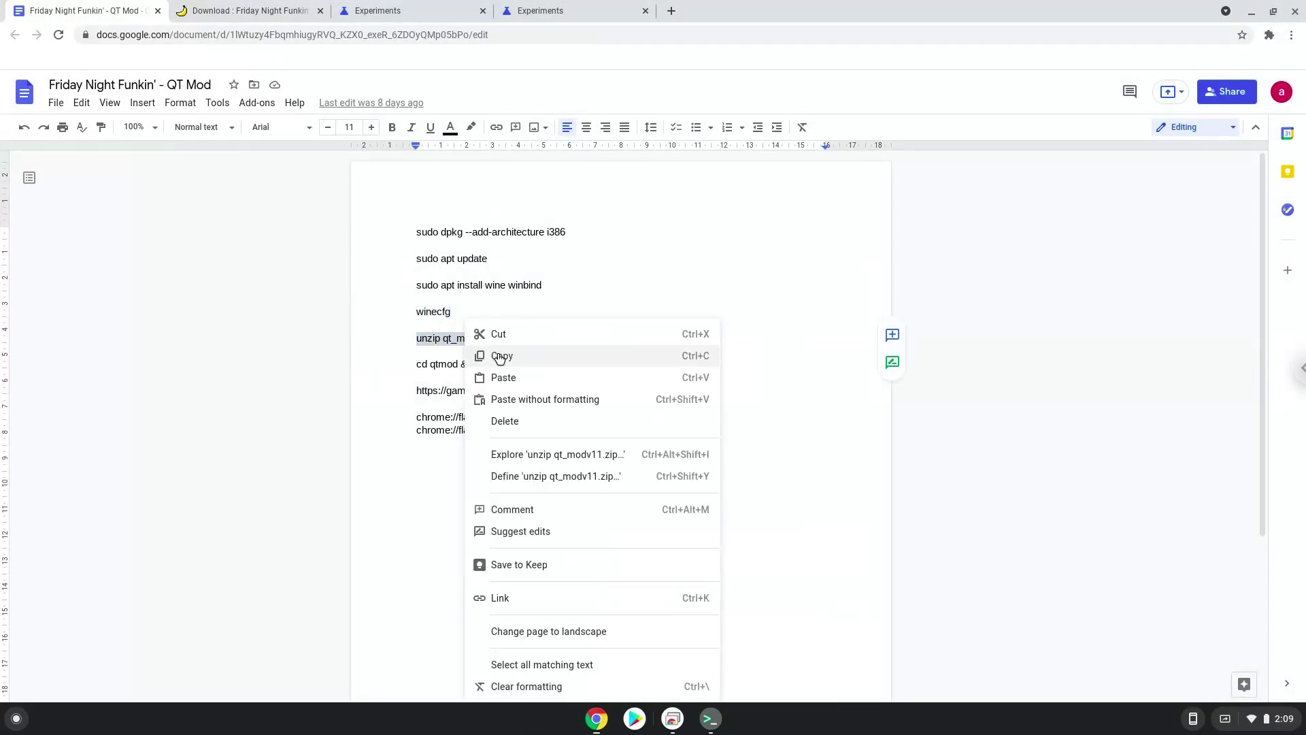
{"action": "left_click", "coordinate": [496, 355]}
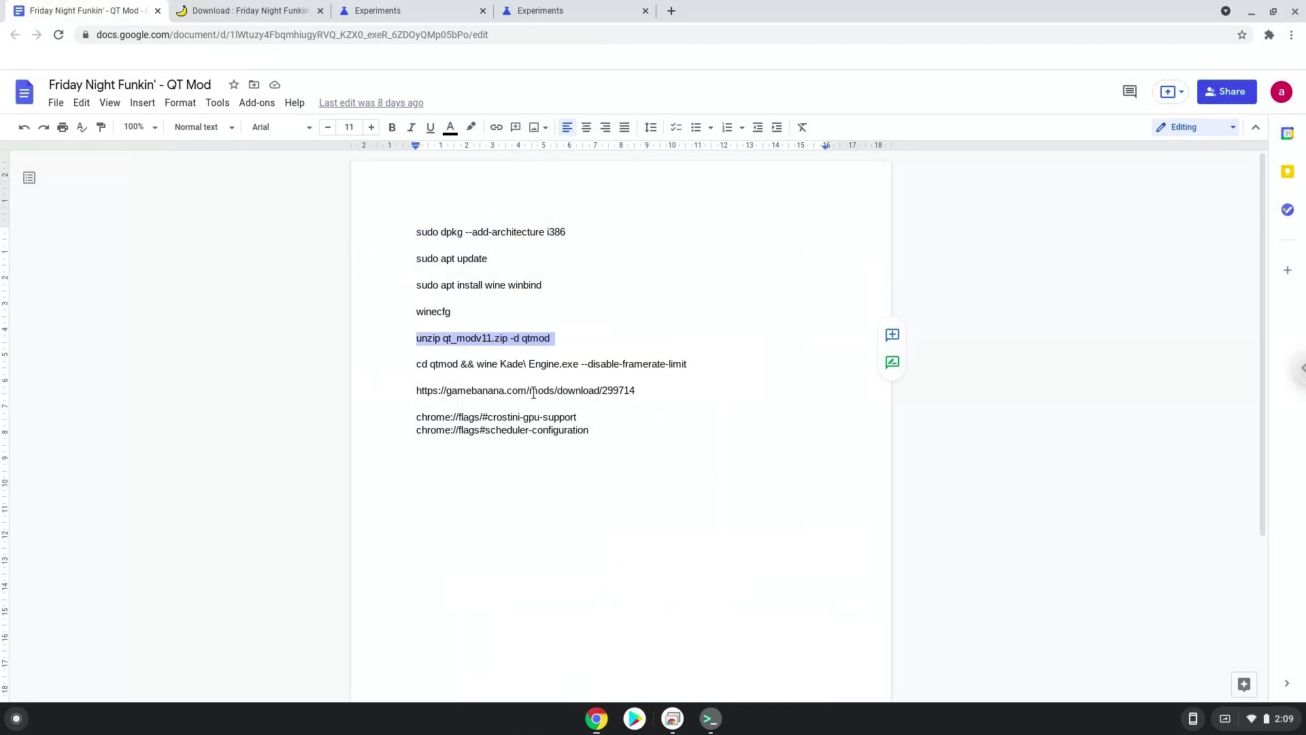
{"action": "left_click", "coordinate": [709, 719]}
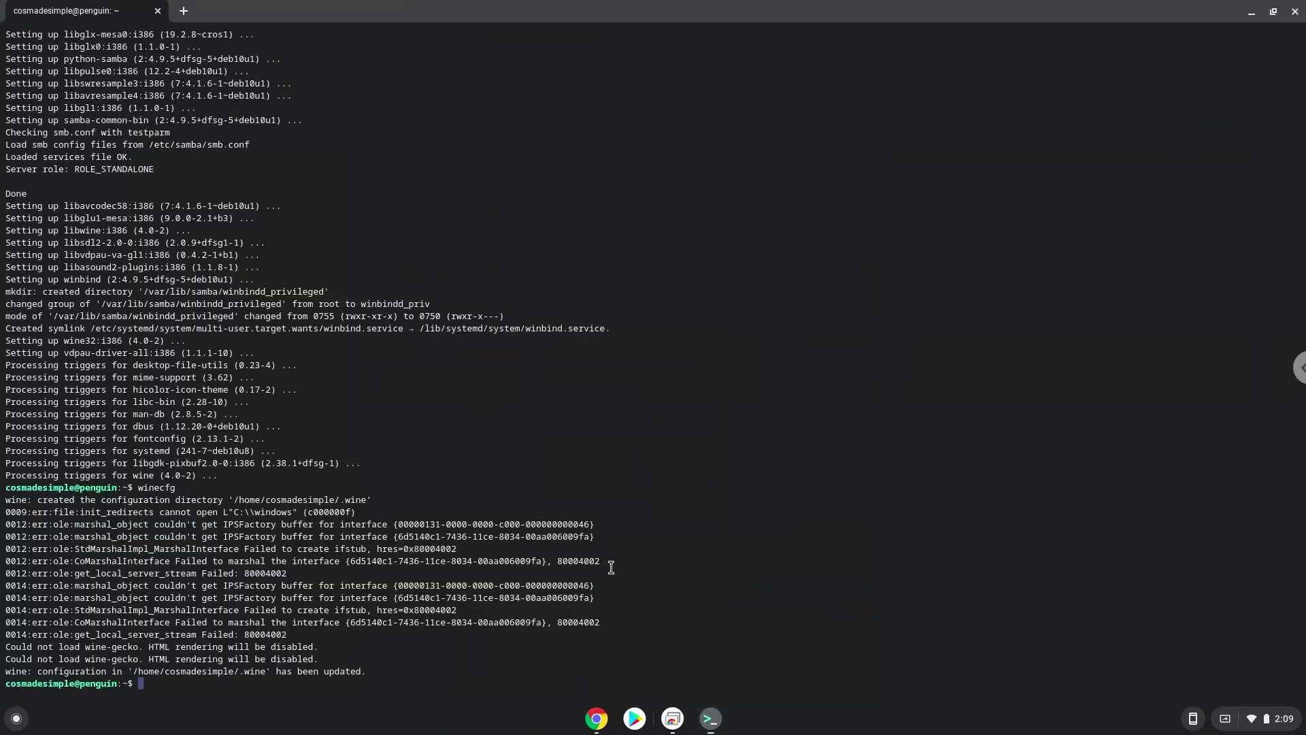
{"action": "key", "text": "ctrl+shift+v"}
{"action": "key", "text": "Return"}
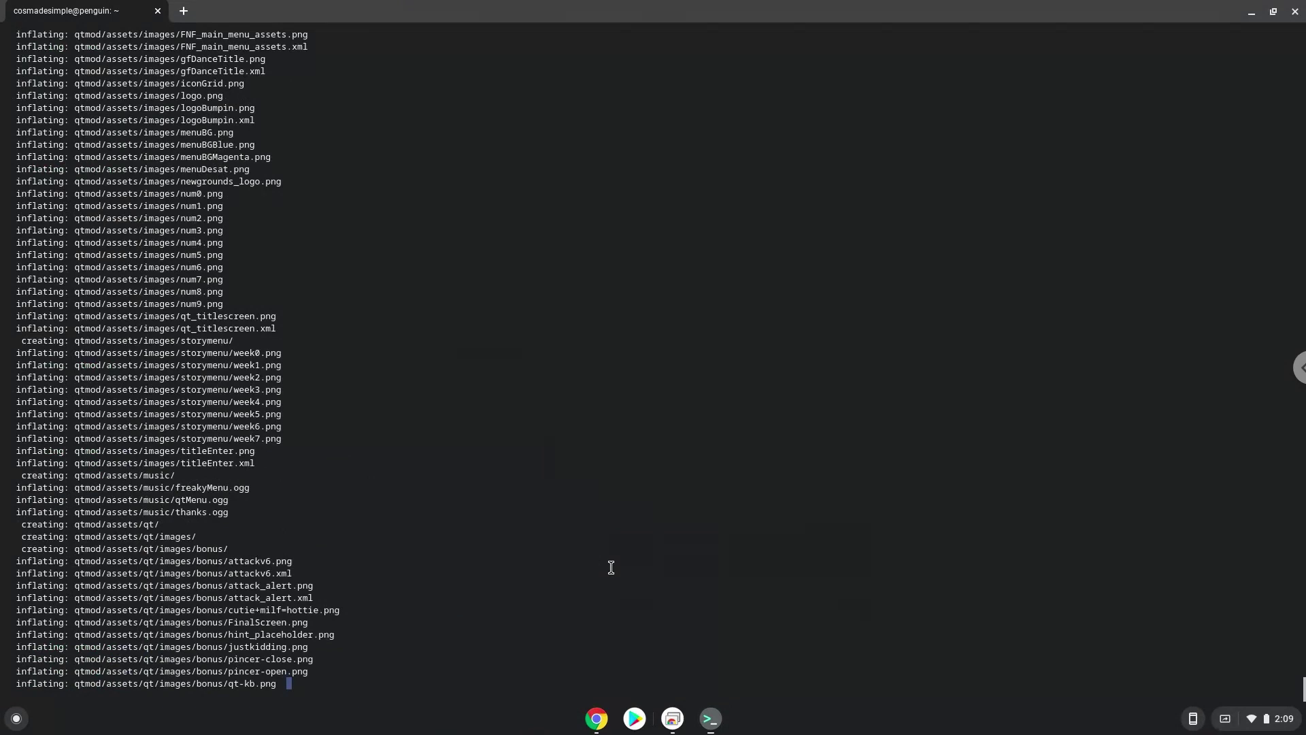